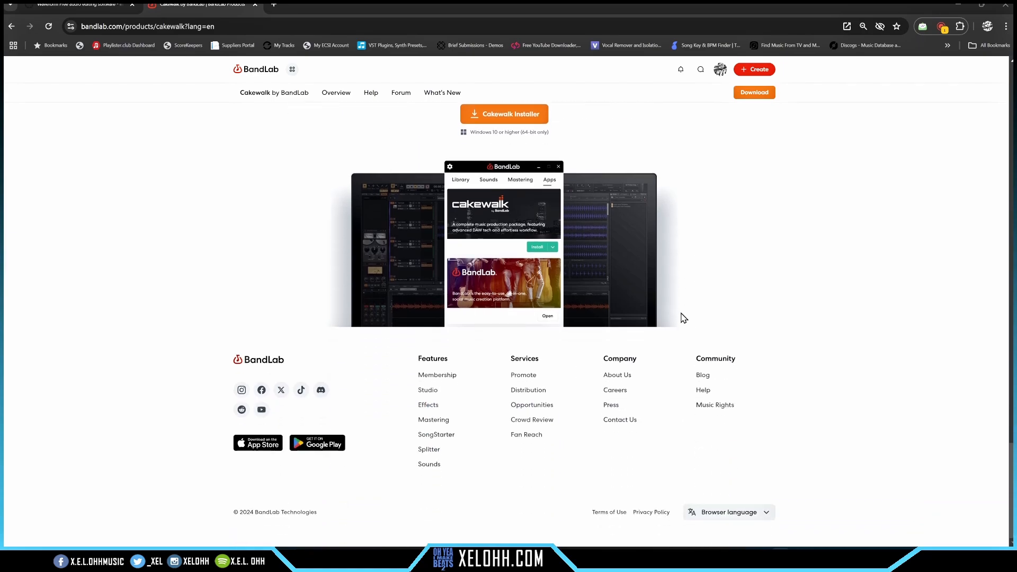
# - Review the Cakewalk by BandLab page, and examine the Waveform Free product page down through its expansion packs
pyautogui.scroll(15, 682, 316)
pyautogui.scroll(15, 536, 289)
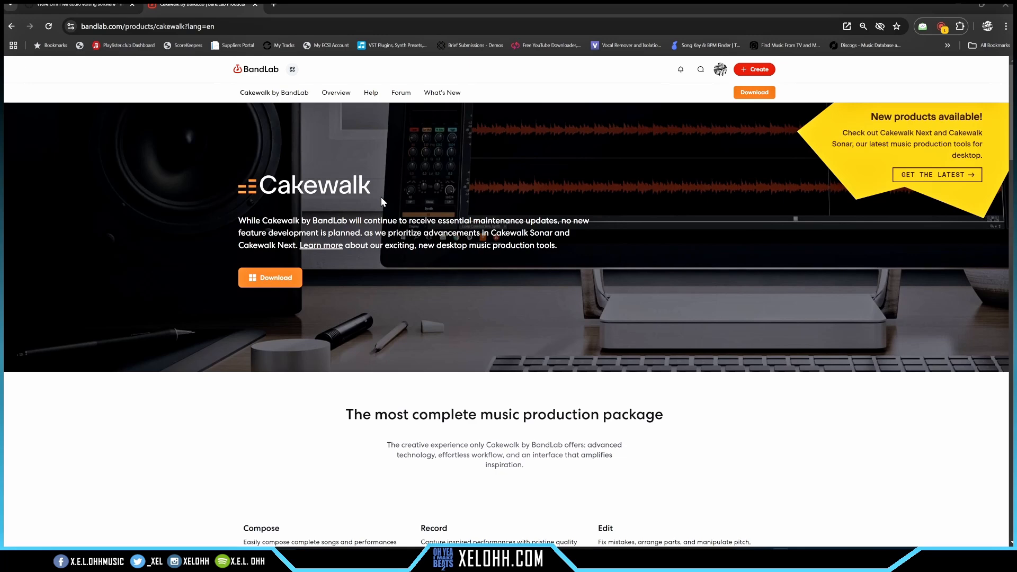
pyautogui.hotkey('ctrl', 'shift', 'Tab')
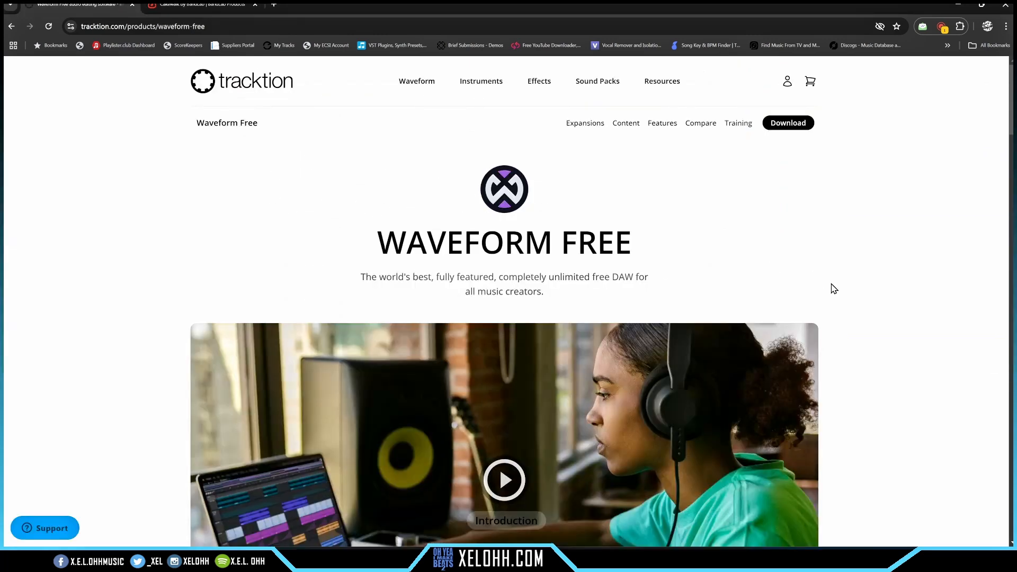
pyautogui.scroll(-2, 839, 298)
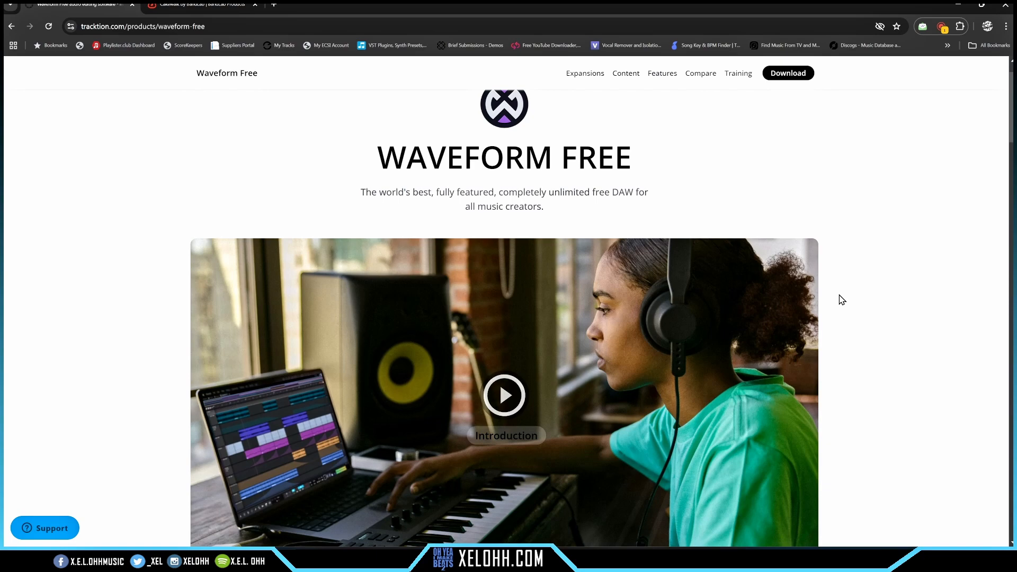
pyautogui.scroll(-4, 842, 300)
pyautogui.scroll(-6, 841, 300)
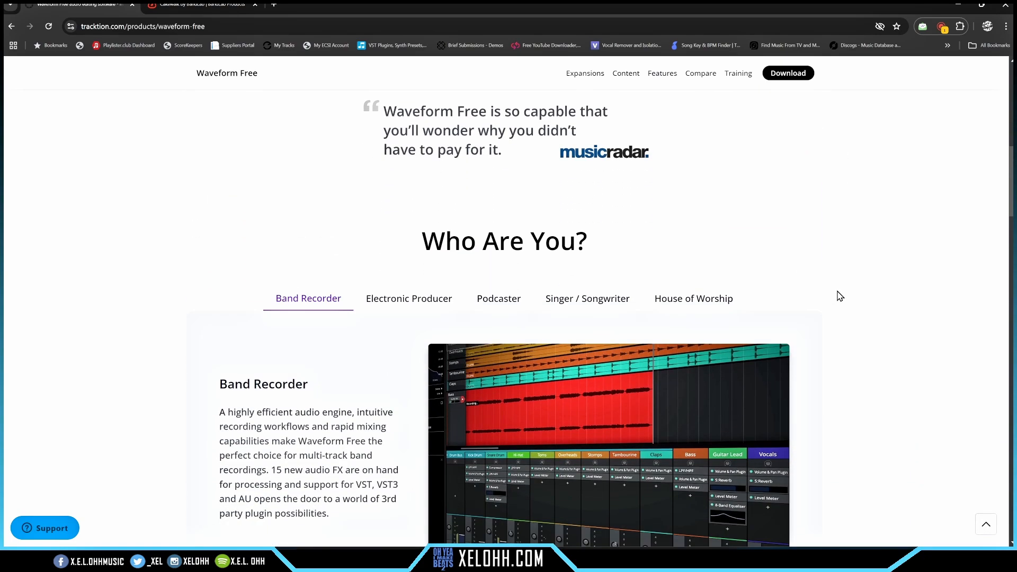
pyautogui.scroll(-10, 840, 296)
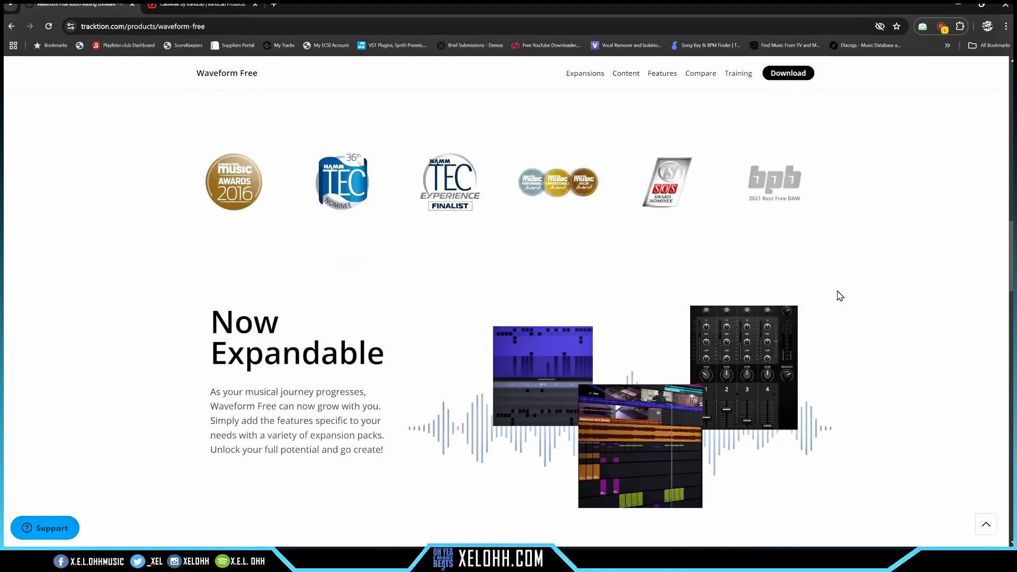
pyautogui.scroll(-3, 840, 296)
pyautogui.scroll(-3, 840, 296)
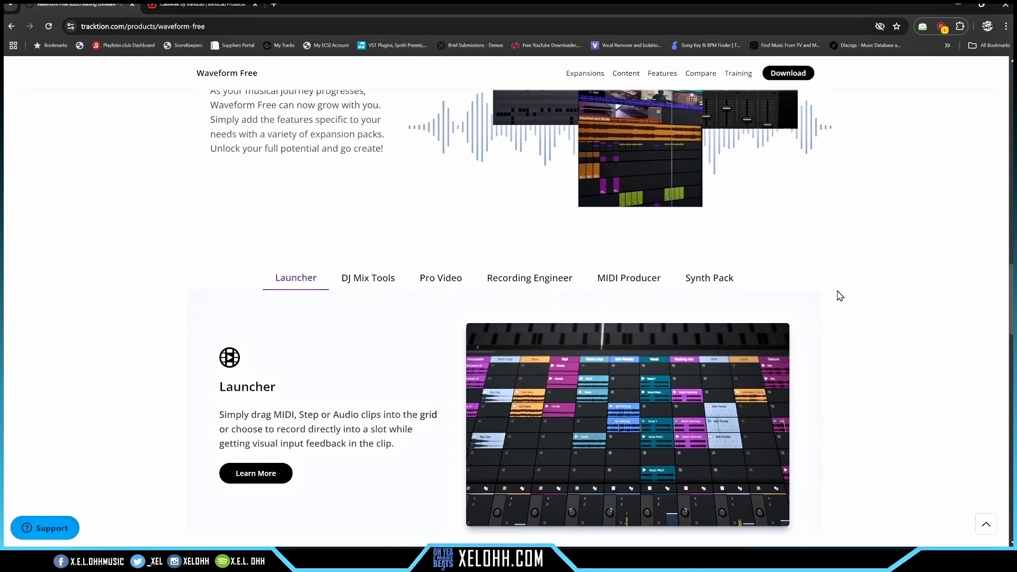
pyautogui.scroll(-2, 839, 296)
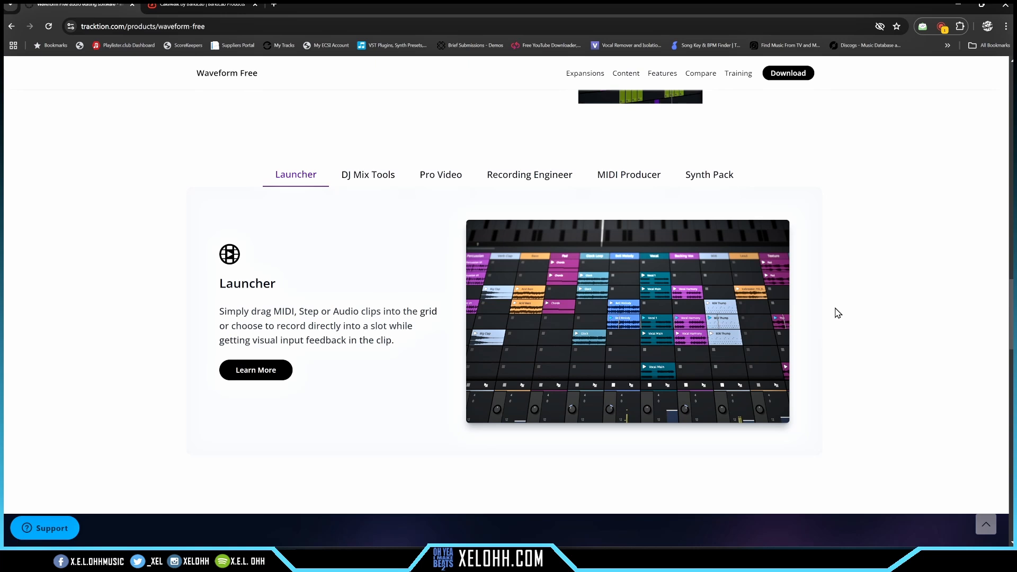
pyautogui.scroll(-5, 838, 314)
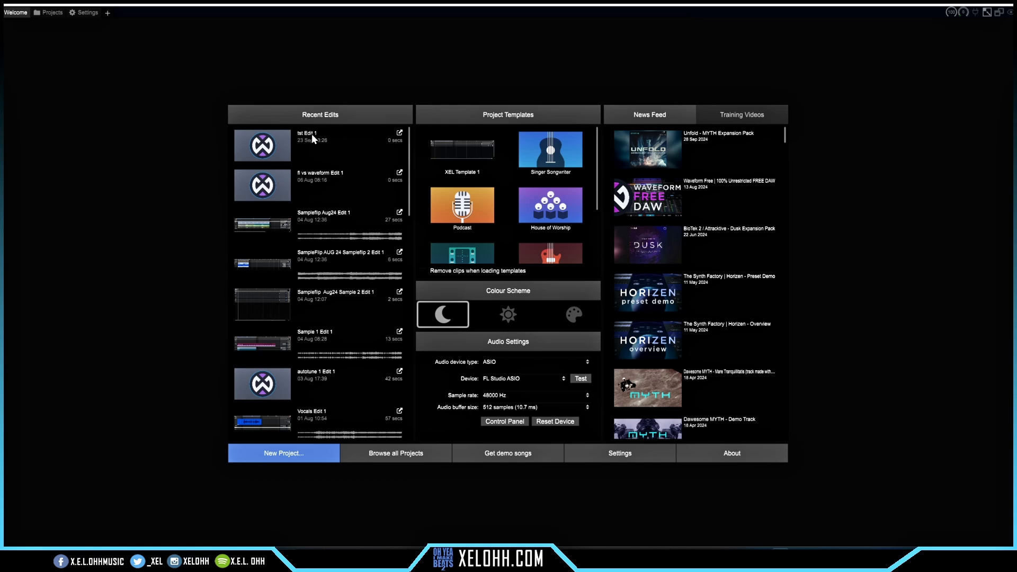
pyautogui.moveTo(329, 236)
pyautogui.moveTo(352, 277)
pyautogui.moveTo(350, 360)
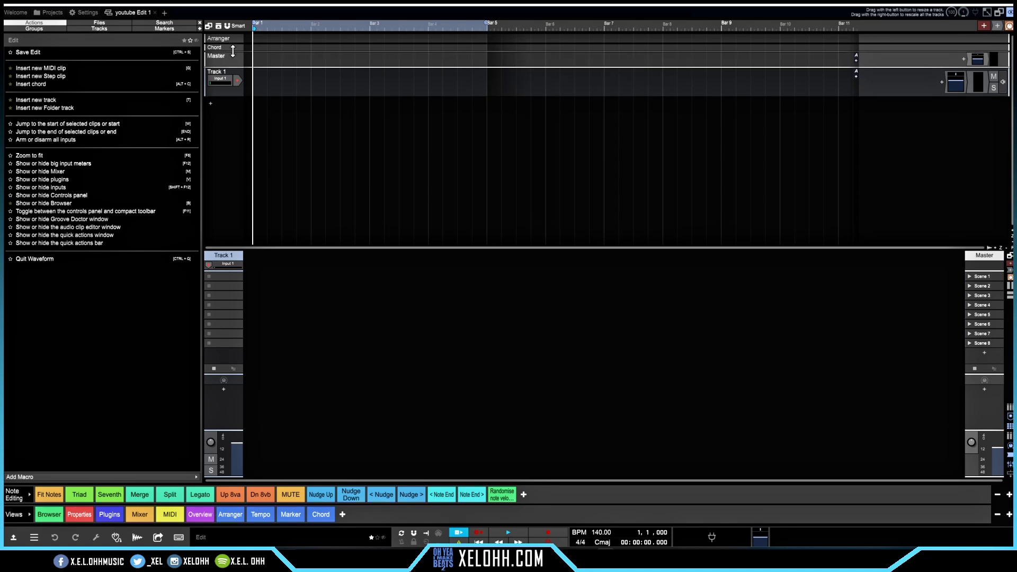
# - Increase the height of the chord track and set Track 1's input to KOMPLETE KONTROL - 1
pyautogui.moveTo(233, 51); pyautogui.dragTo(233, 65)
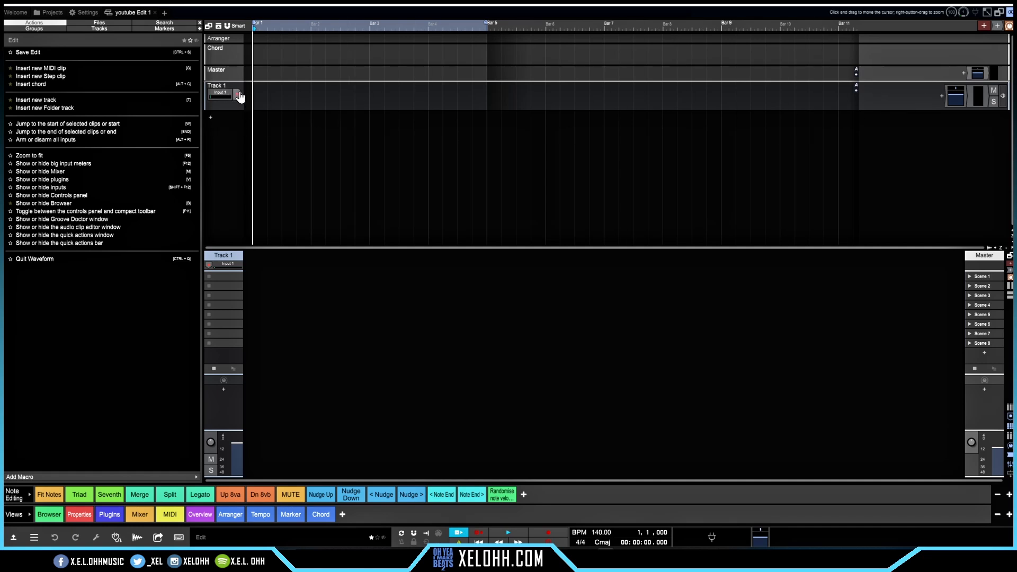
pyautogui.click(219, 95)
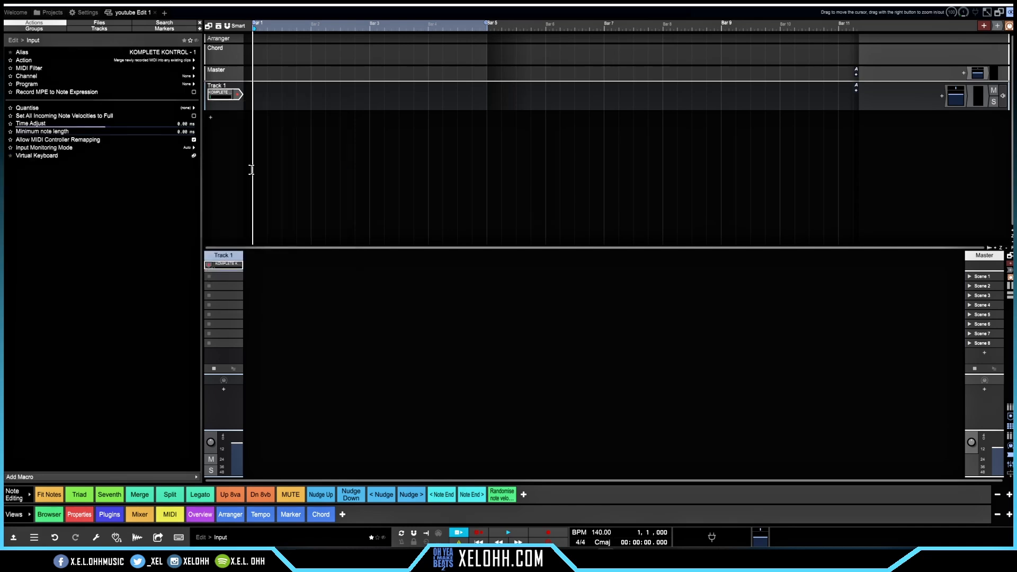
pyautogui.click(253, 172)
# - Insert a new MIDI clip at the start of Track 1 and extend it to four bars, ending at bar 5
pyautogui.rightClick(256, 94)
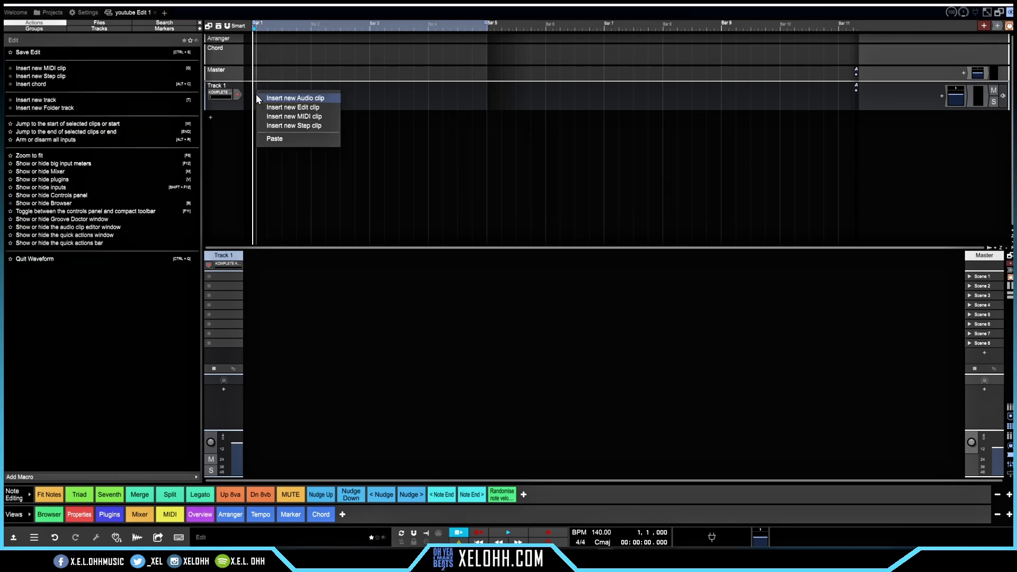
pyautogui.click(308, 117)
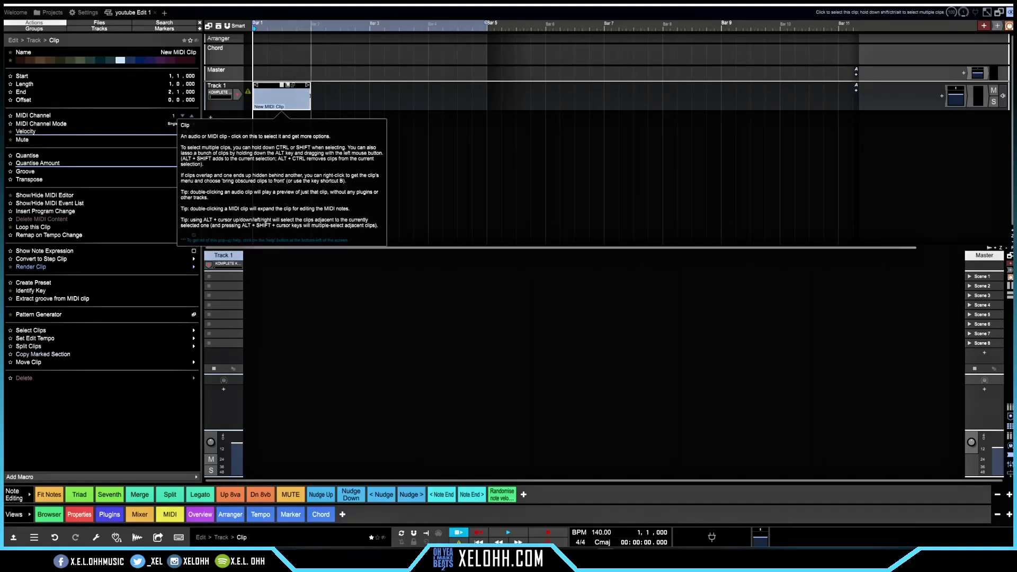
pyautogui.moveTo(310, 96); pyautogui.dragTo(487, 98)
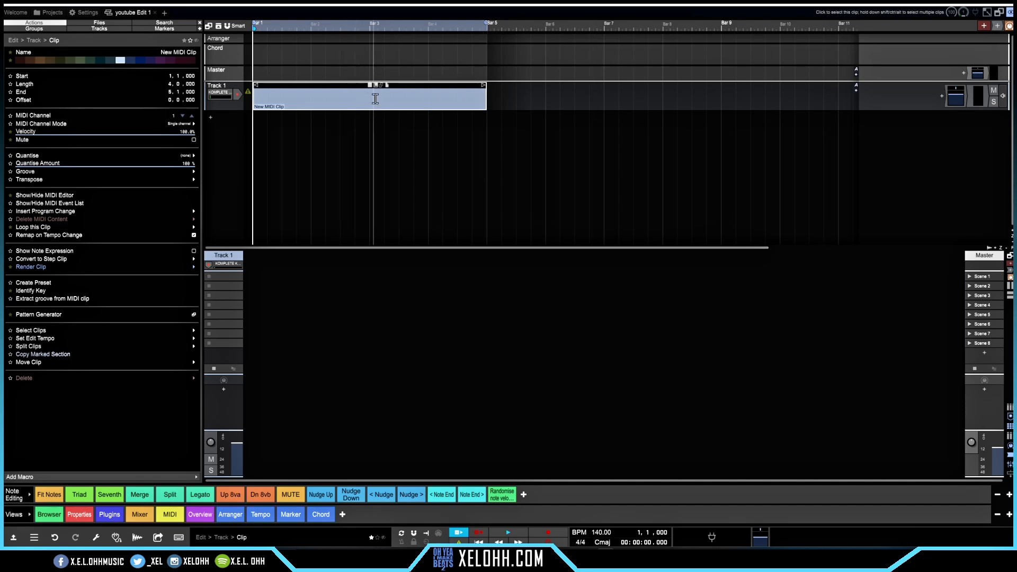
# - Add the Keyzone Classic plugin to Track 1 and move its window to the middle of the workspace
pyautogui.click(942, 96)
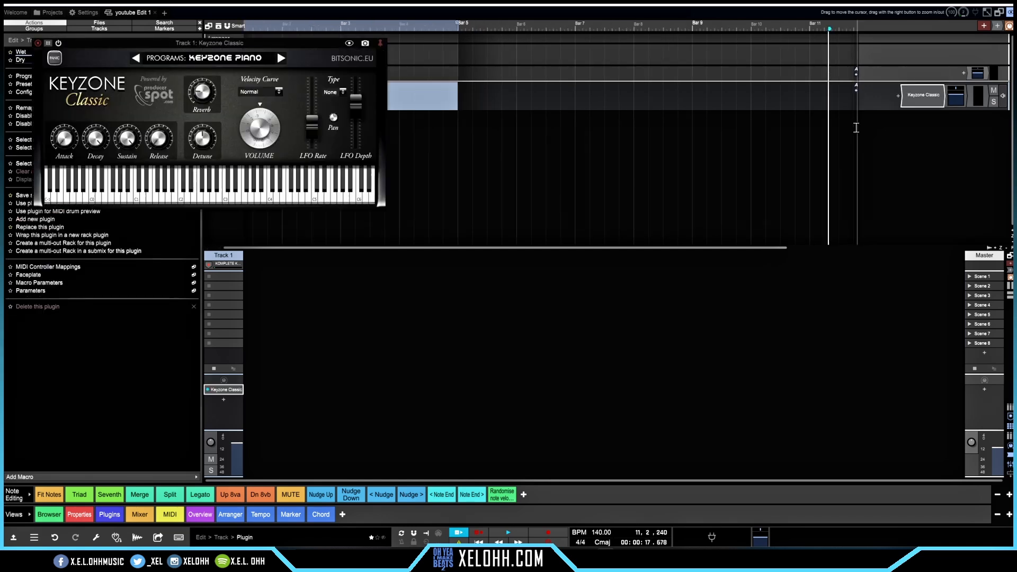
pyautogui.moveTo(249, 41); pyautogui.dragTo(547, 147)
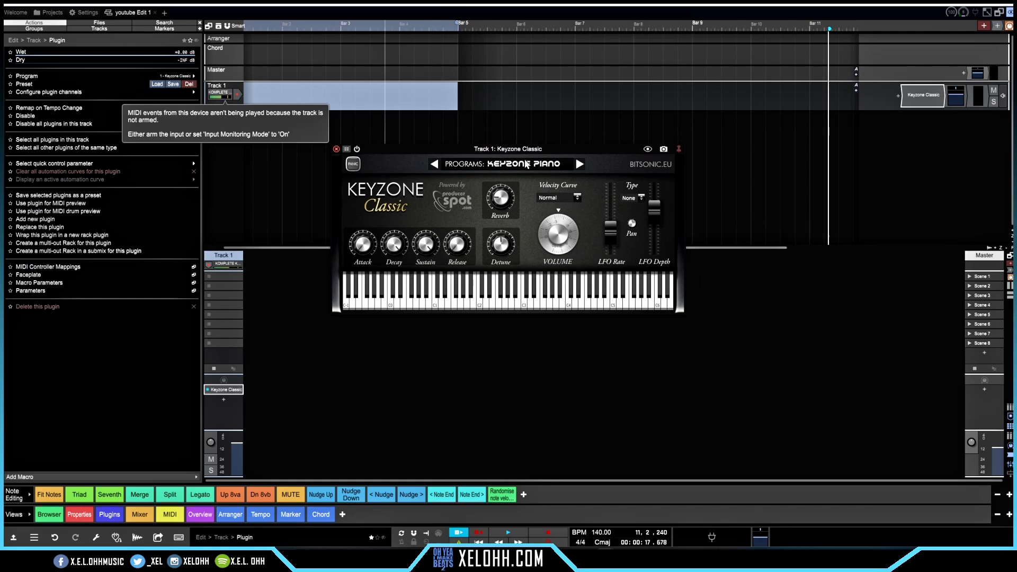
pyautogui.moveTo(460, 304)
pyautogui.mouseDown()
pyautogui.moveTo(512, 302)
pyautogui.moveTo(398, 305)
pyautogui.mouseUp()
# - Arm Track 1's KOMPLETE KONTROL input for recording and test it by playing notes through Keyzone Classic
pyautogui.moveTo(224, 101)
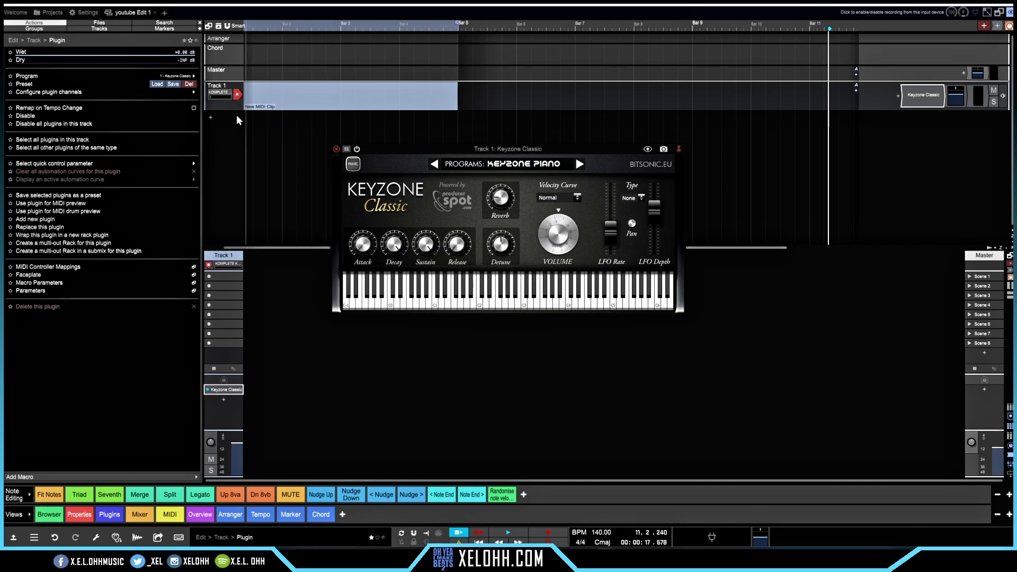
pyautogui.click(237, 96)
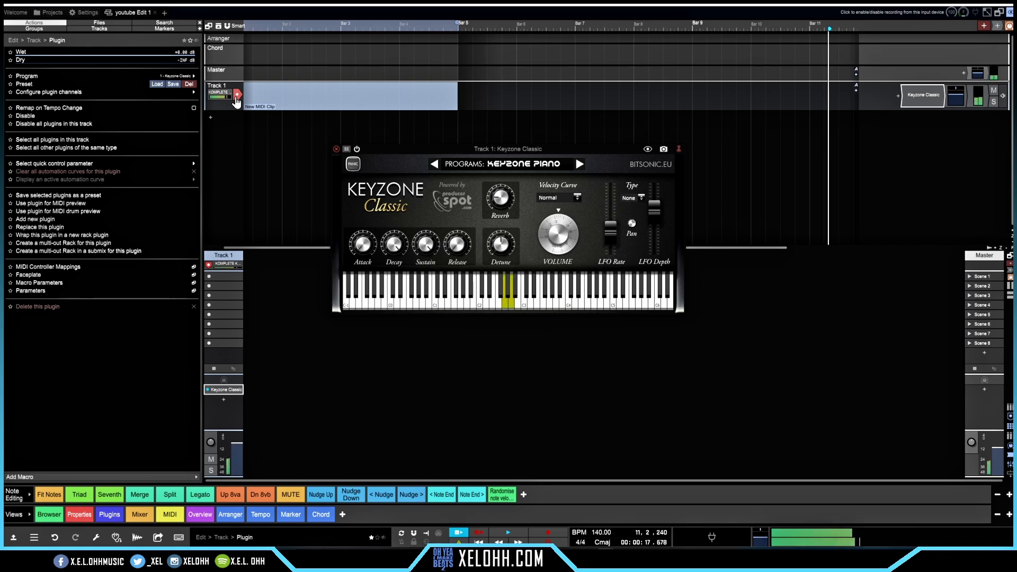
pyautogui.click(236, 95)
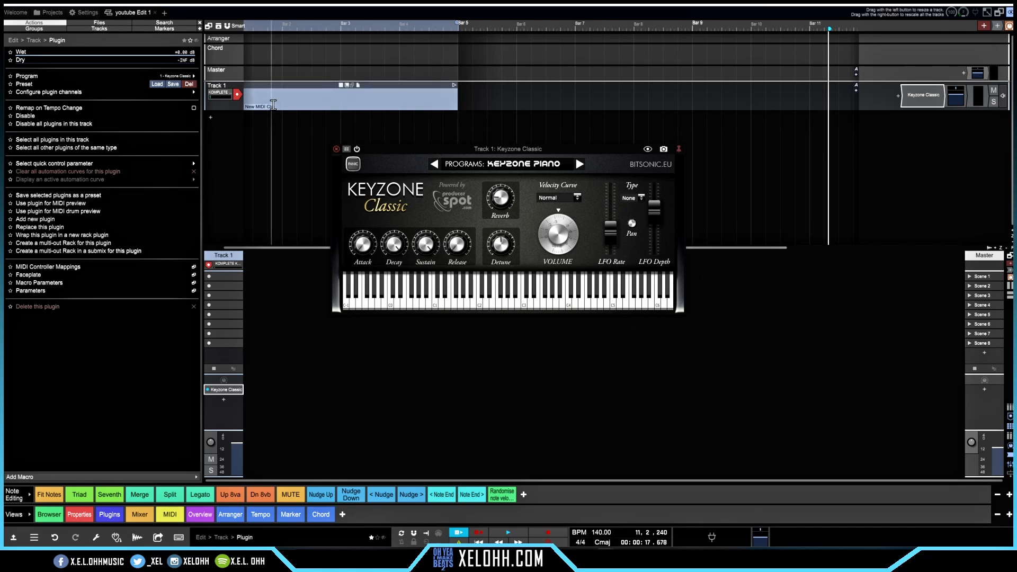
# - View the file browser and the search browser of the Waveform edit
pyautogui.click(99, 23)
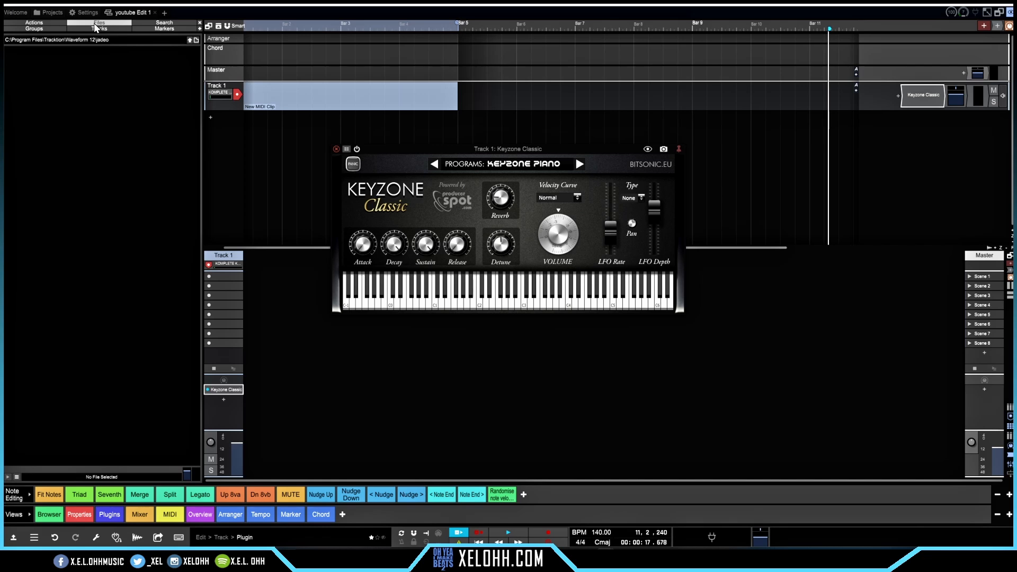
pyautogui.click(160, 23)
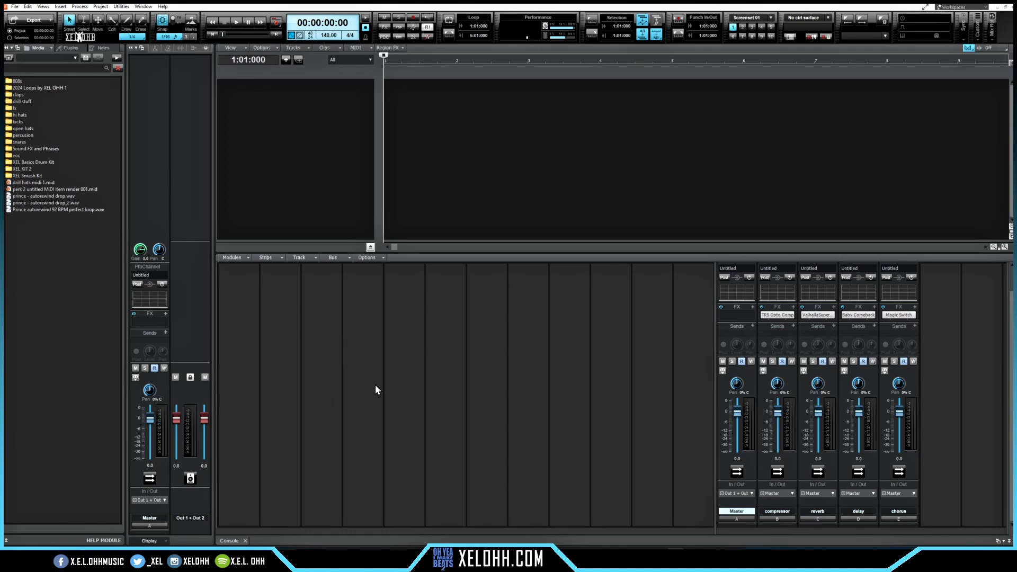
# - Switch from Cakewalk back to Waveform and close the Keyzone Classic plugin window
pyautogui.moveTo(609, 548)
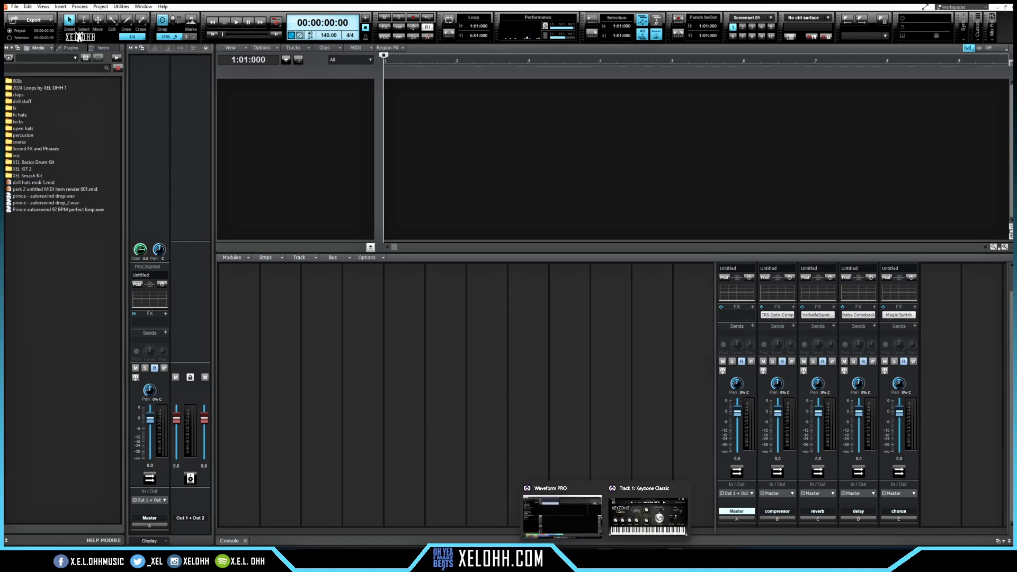
pyautogui.click(621, 522)
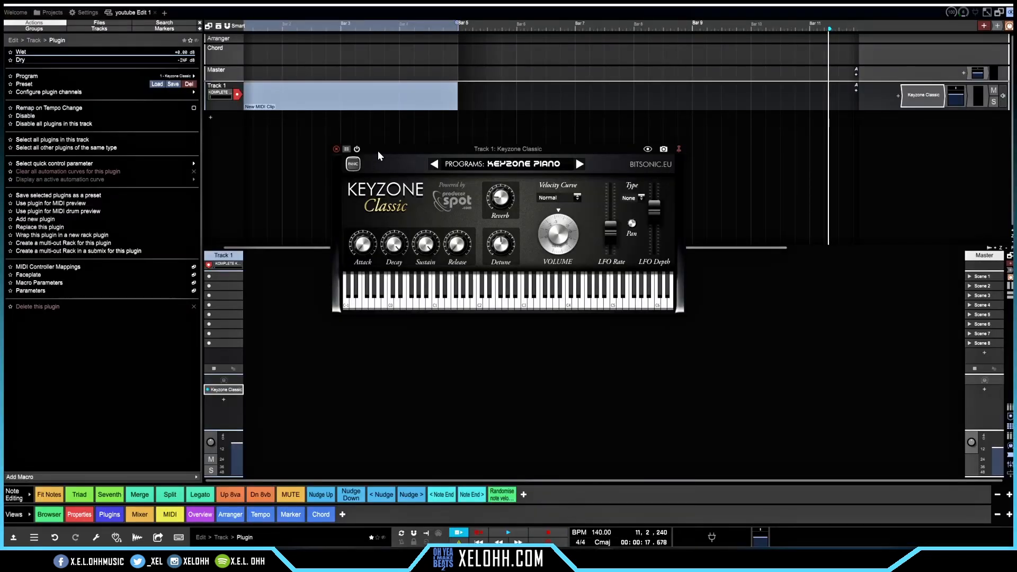
pyautogui.click(336, 148)
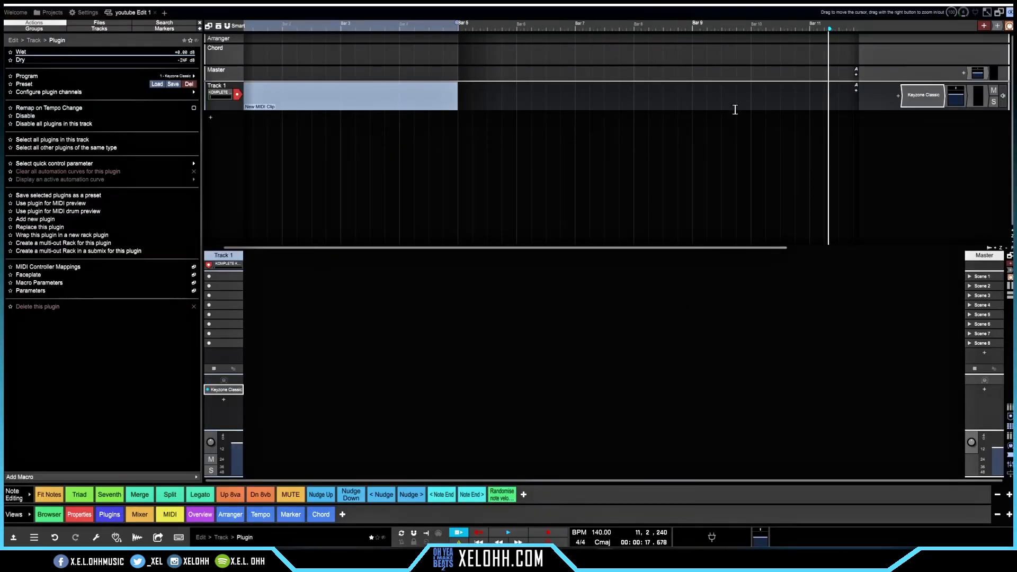
# - Search Track 1's plugin list for "sen", and close the list without adding a plugin
pyautogui.click(899, 99)
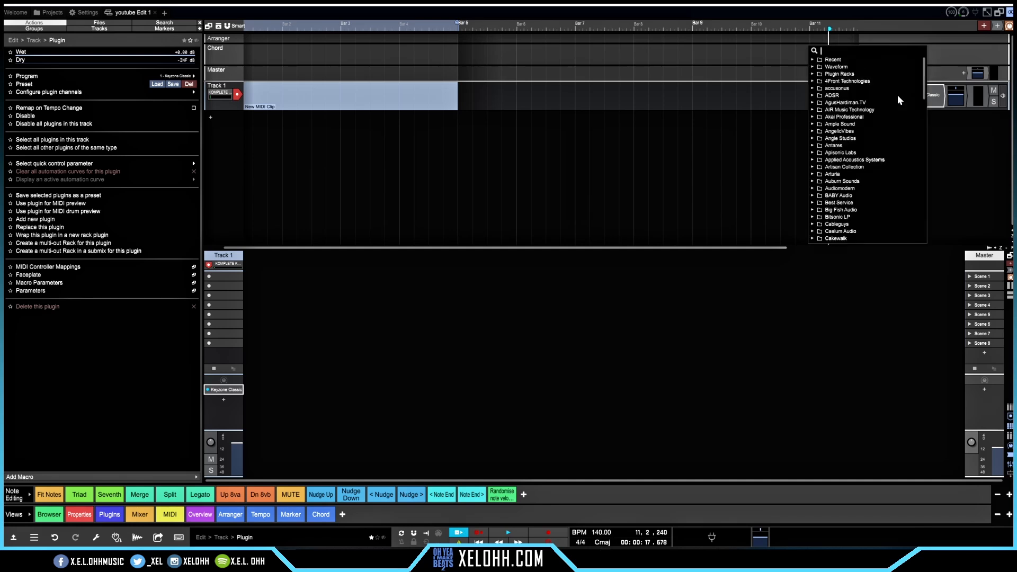
pyautogui.write('sen')
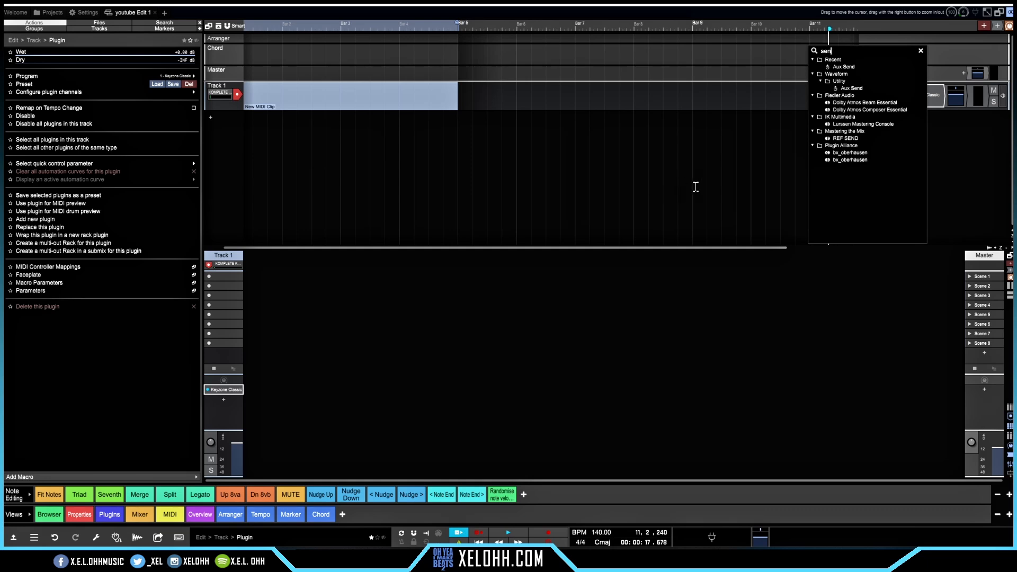
pyautogui.click(920, 50)
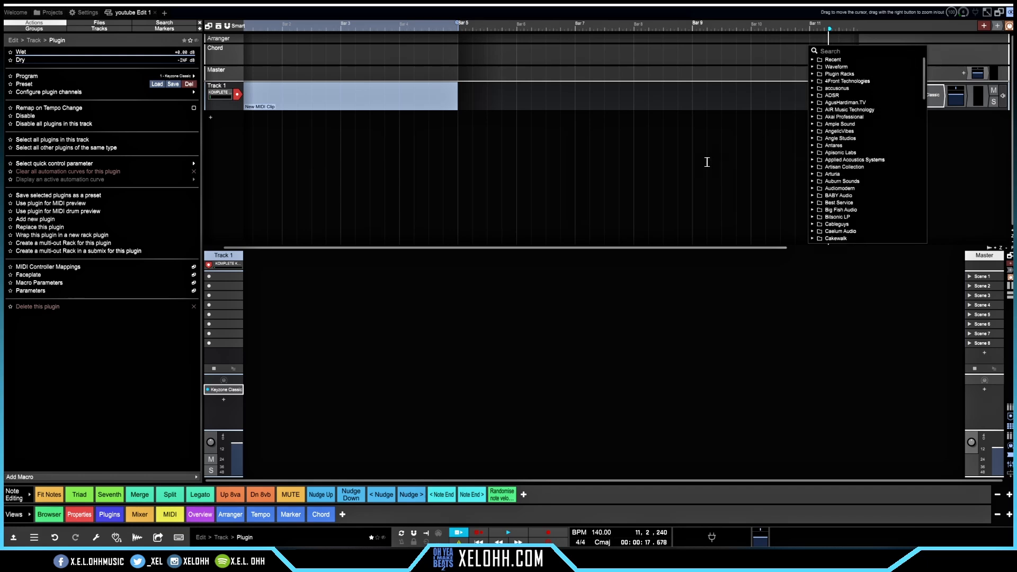
pyautogui.click(688, 166)
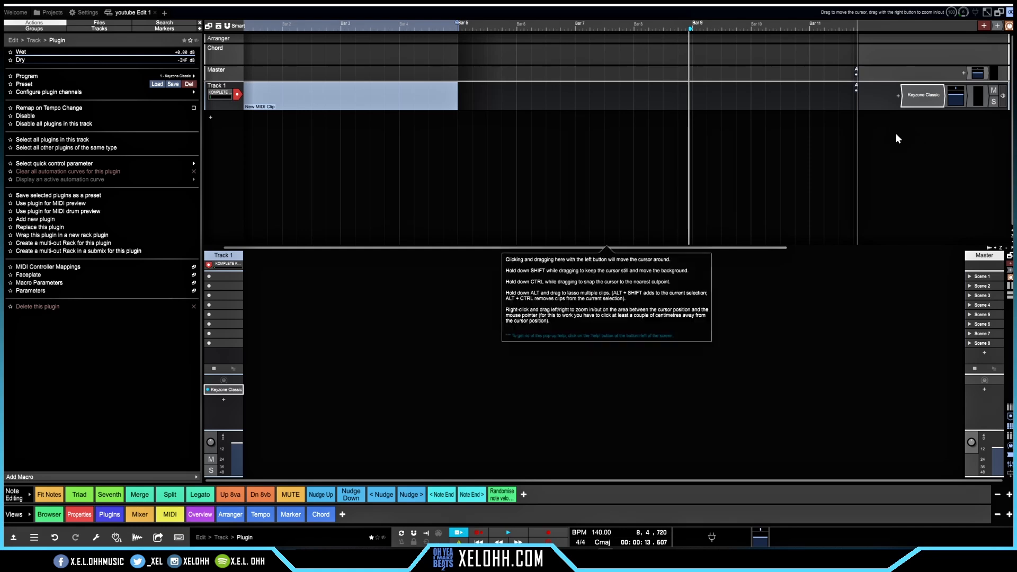
# - Review the available track operations for Track 1, and return the playhead to the start of the edit
pyautogui.rightClick(225, 102)
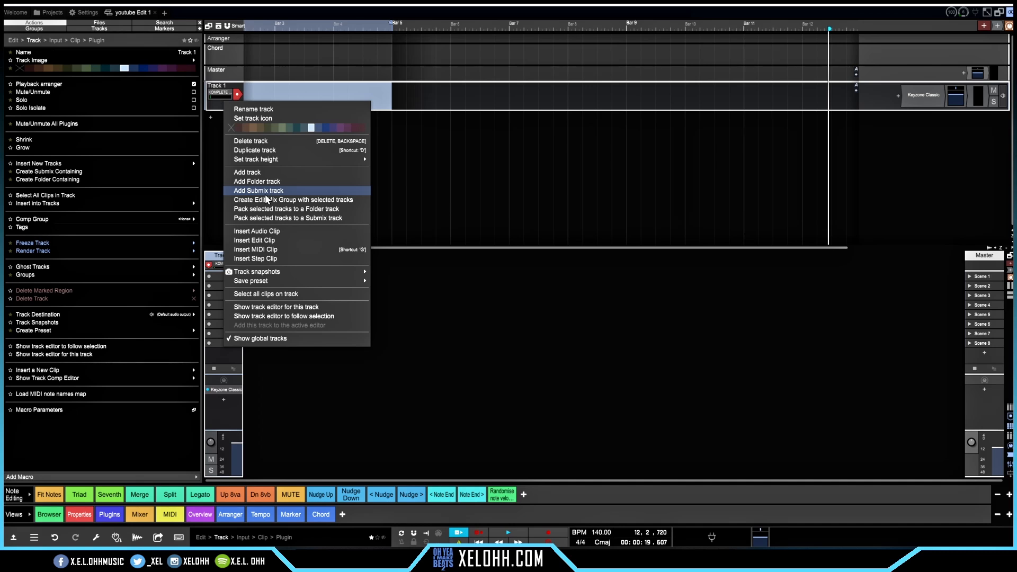
pyautogui.click(213, 145)
pyautogui.press('Home')
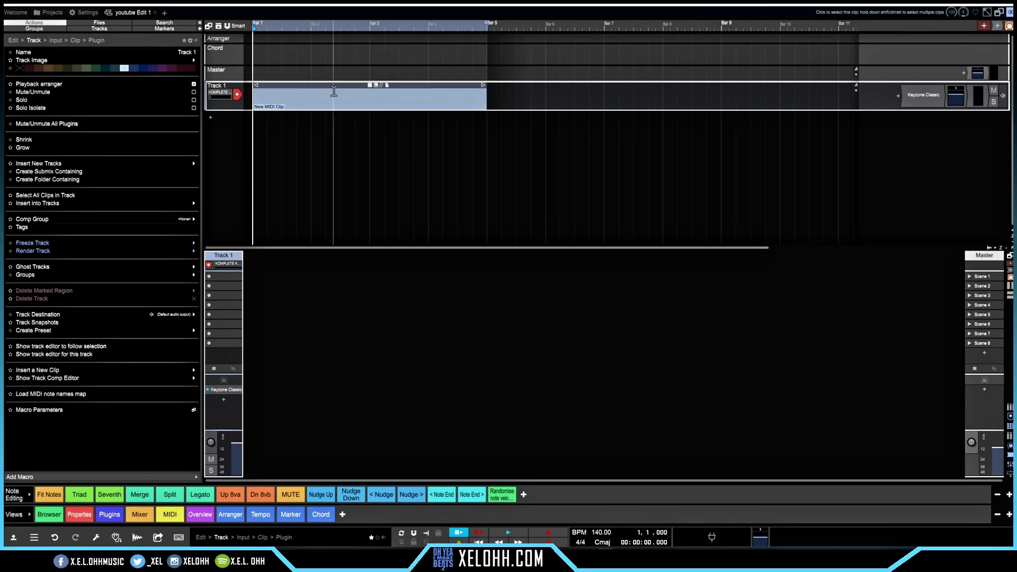
# - Try moving the MIDI clip below Track 1 and along the timeline, and put it back at bar 1
pyautogui.moveTo(337, 88); pyautogui.dragTo(315, 152)
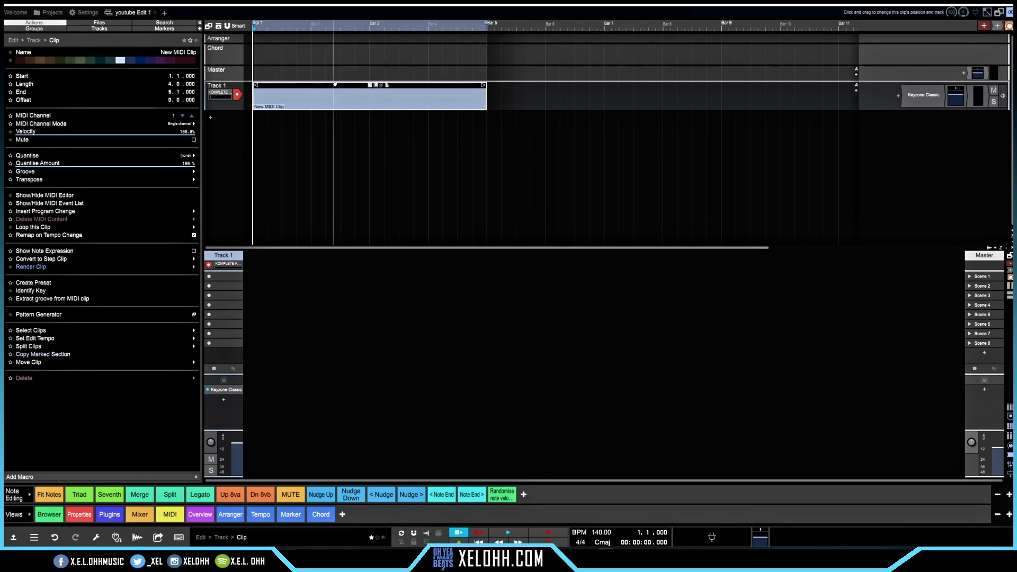
pyautogui.moveTo(333, 87); pyautogui.dragTo(341, 155)
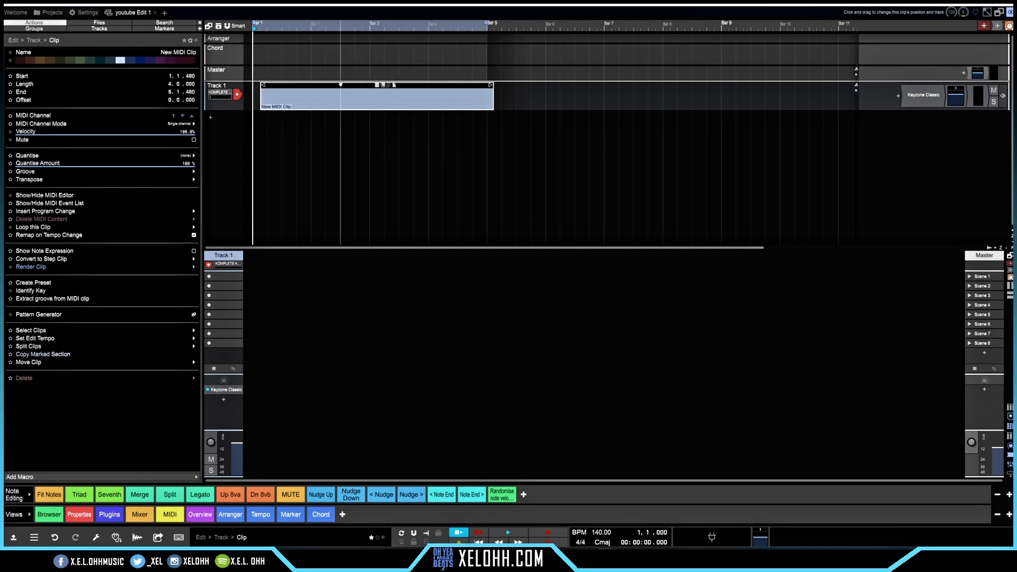
pyautogui.moveTo(331, 87); pyautogui.dragTo(324, 88)
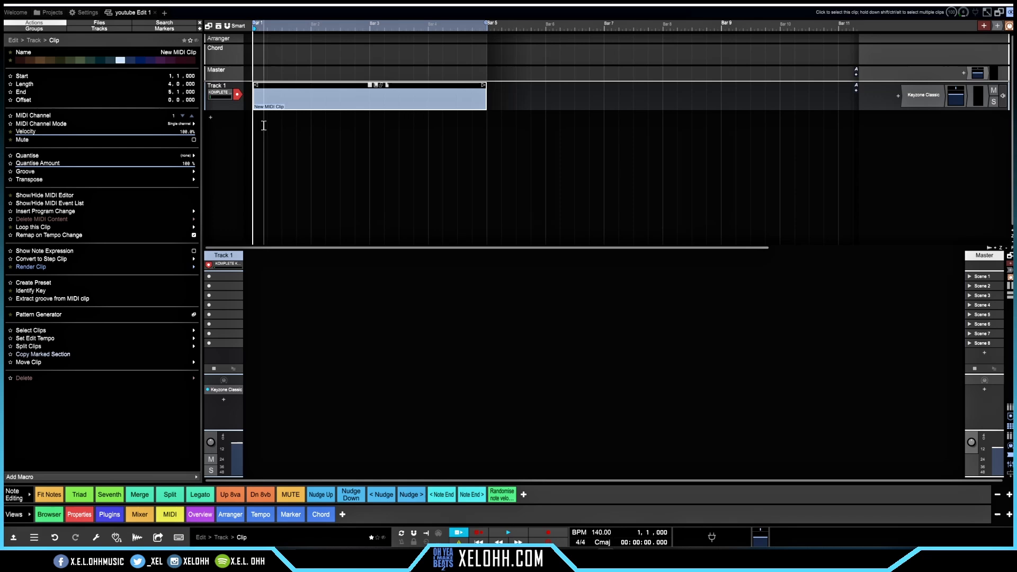
# - Add four tracks at once below Track 1, and select the MIDI clip on Track 1
pyautogui.click(211, 117)
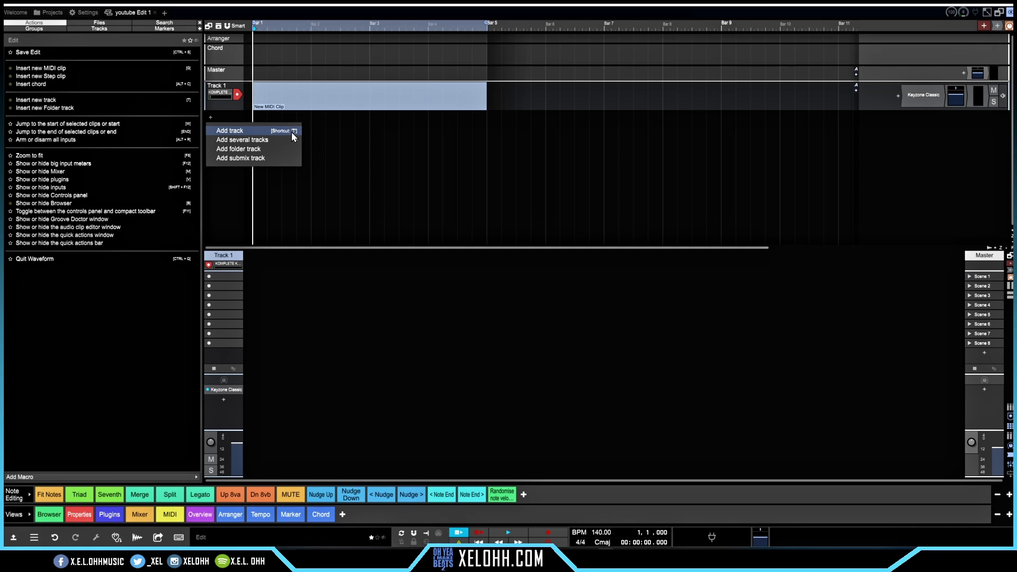
pyautogui.moveTo(283, 141)
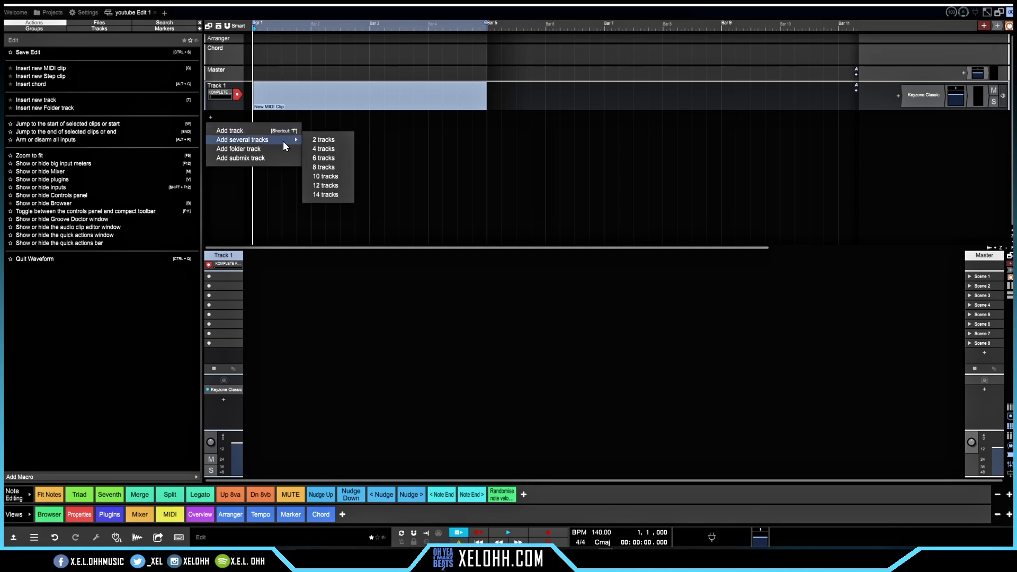
pyautogui.click(336, 148)
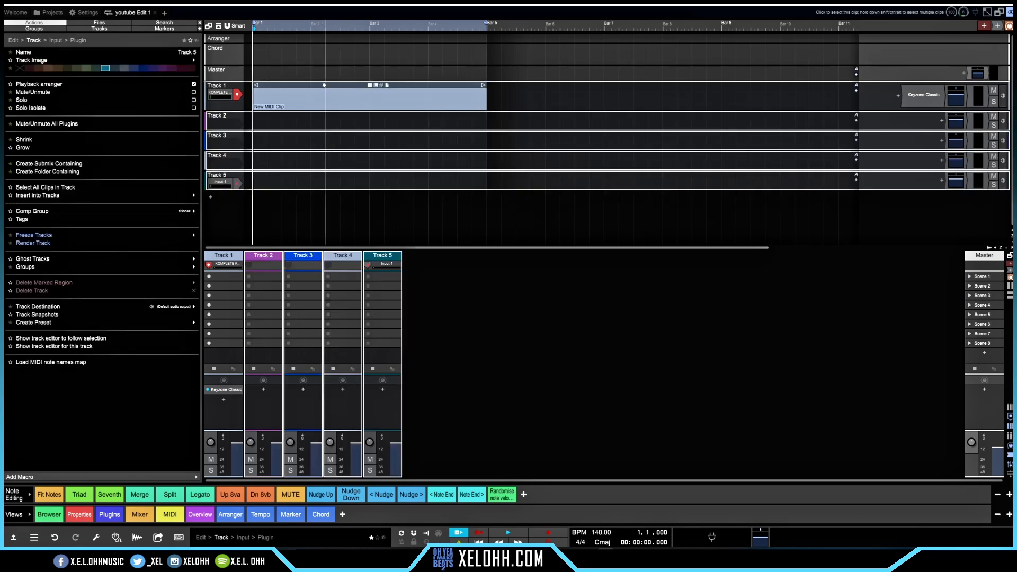
pyautogui.click(321, 111)
pyautogui.moveTo(322, 110)
pyautogui.mouseDown()
pyautogui.moveTo(319, 142)
pyautogui.moveTo(320, 102)
pyautogui.moveTo(309, 102)
pyautogui.mouseUp()
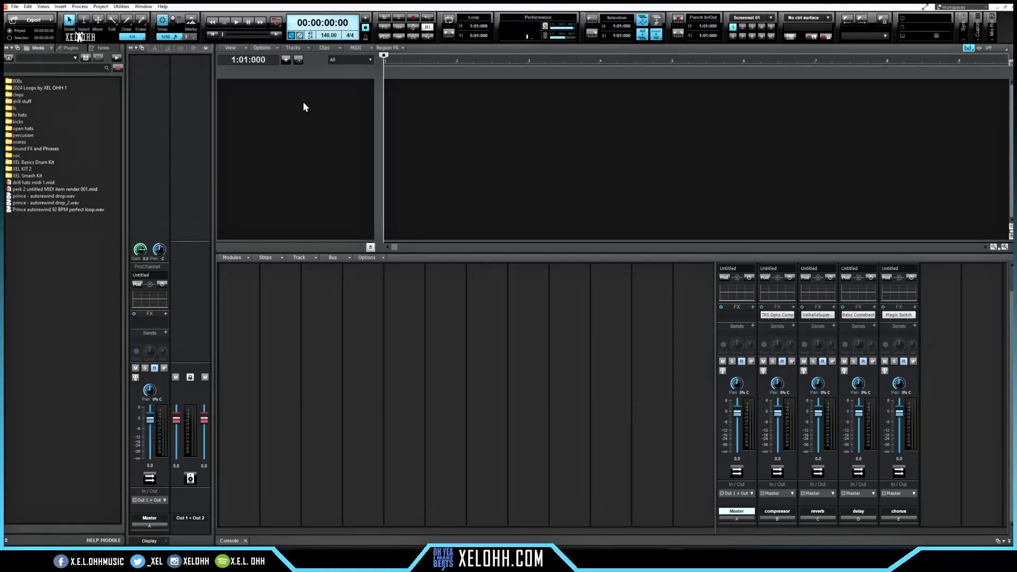
# - Switch to Cakewalk and insert one instrument track using the Keyzone Classic piano plugin
pyautogui.rightClick(302, 102)
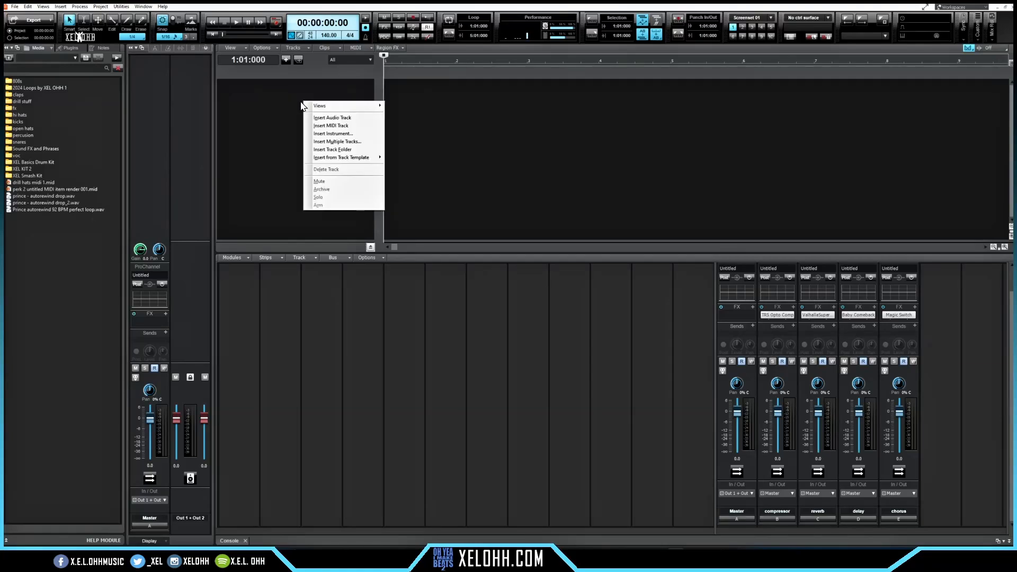
pyautogui.click(358, 134)
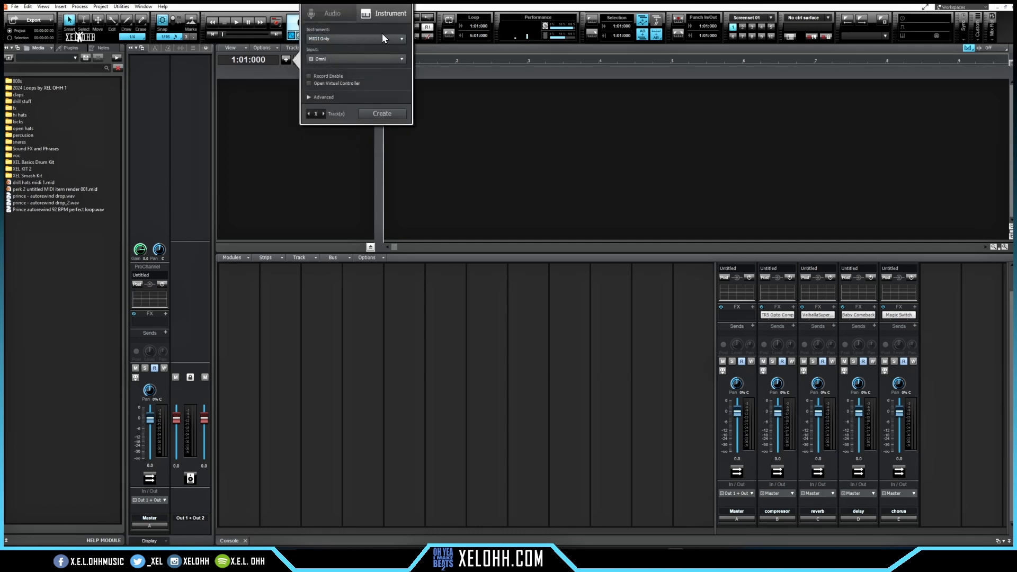
pyautogui.click(403, 39)
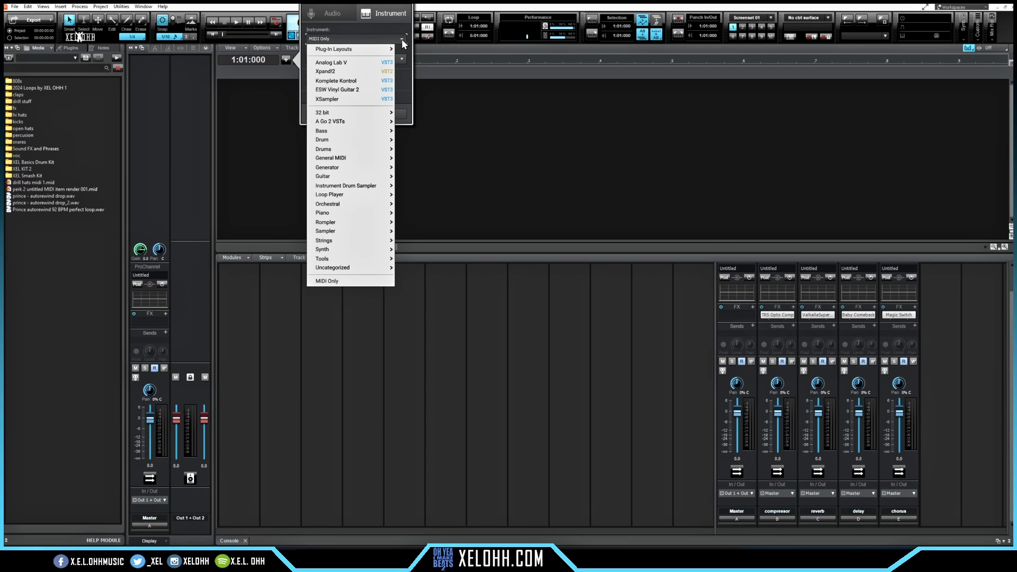
pyautogui.moveTo(371, 213)
pyautogui.click(431, 232)
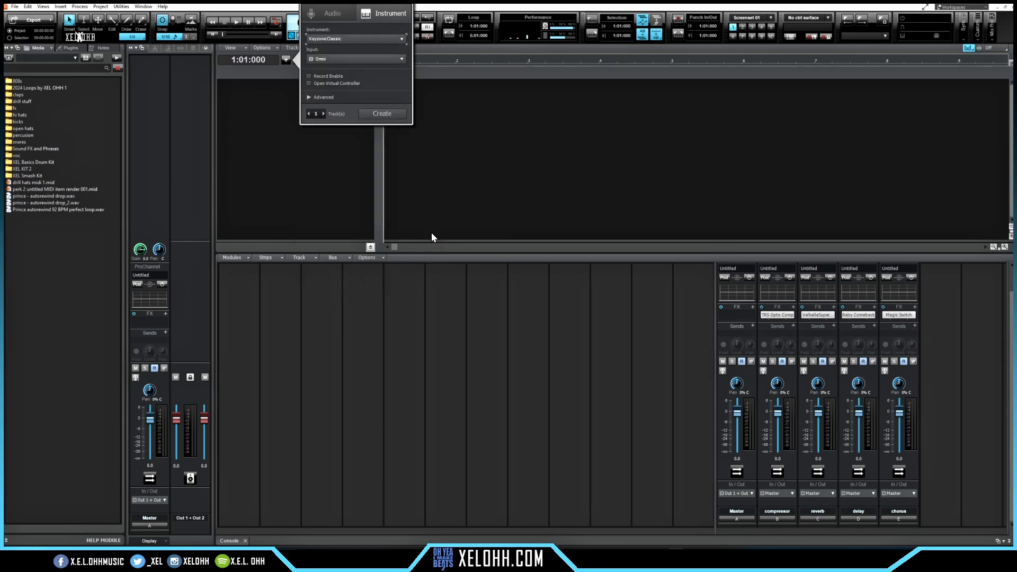
pyautogui.click(383, 113)
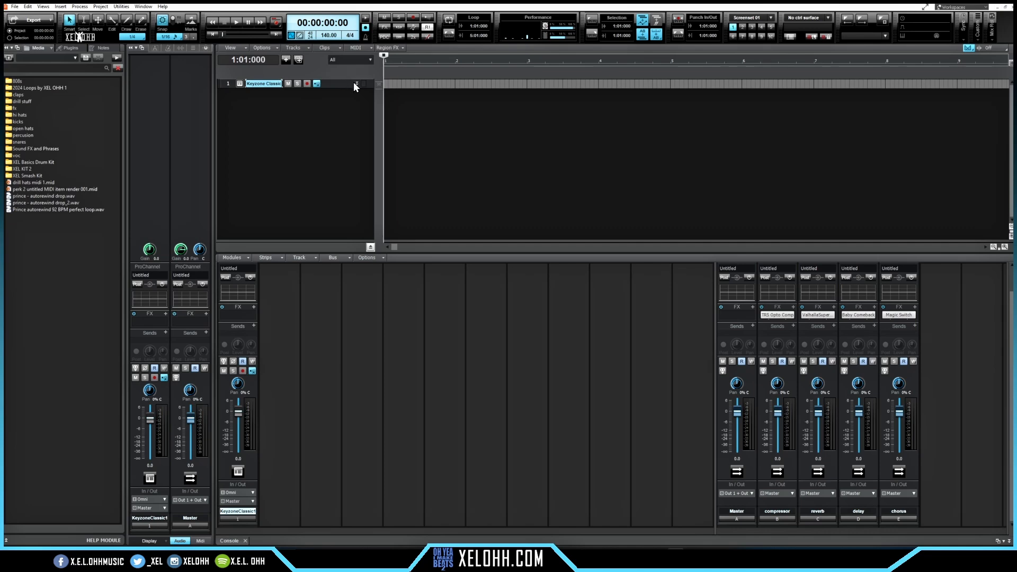
# - Expand the Keyzone Classic track and audition the instrument in its plugin window, closing the window when done
pyautogui.click(357, 83)
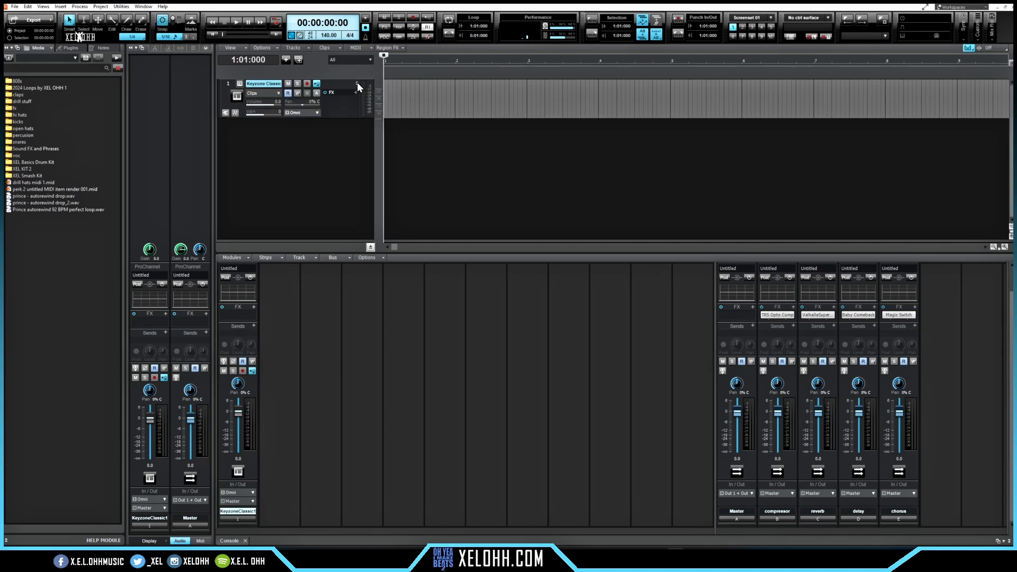
pyautogui.click(239, 86)
pyautogui.moveTo(207, 7); pyautogui.dragTo(544, 153)
pyautogui.click(459, 312)
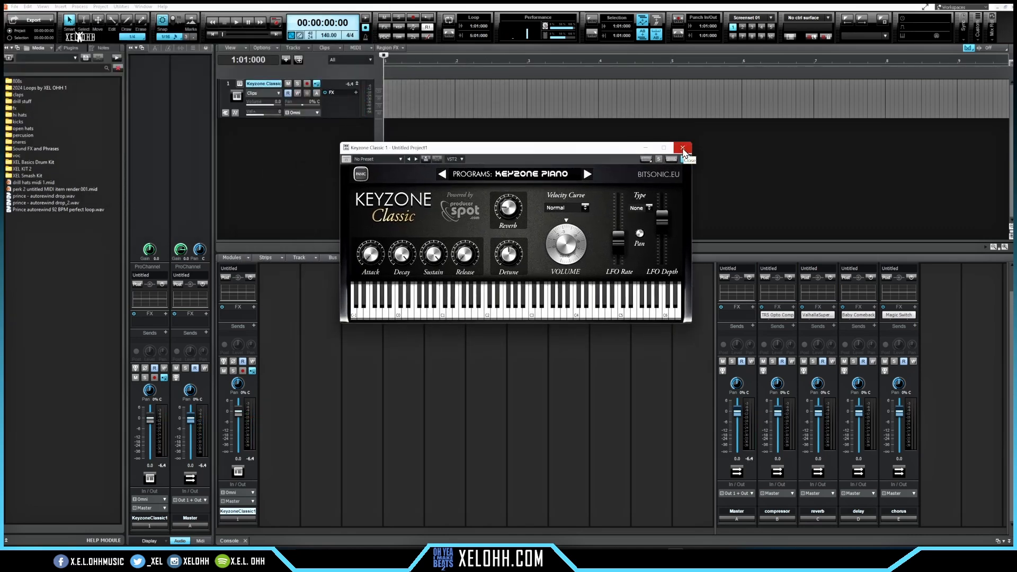
pyautogui.click(682, 151)
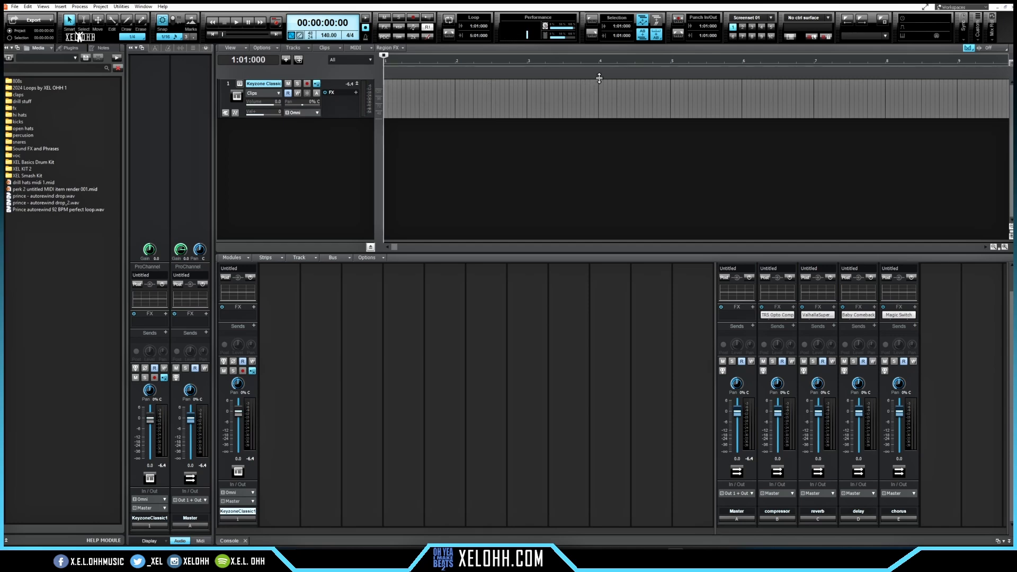
# - Create a Bb4 note at bar 1 in the Keyzone Classic track's piano roll and extend its clip to bar 5
pyautogui.doubleClick(387, 101)
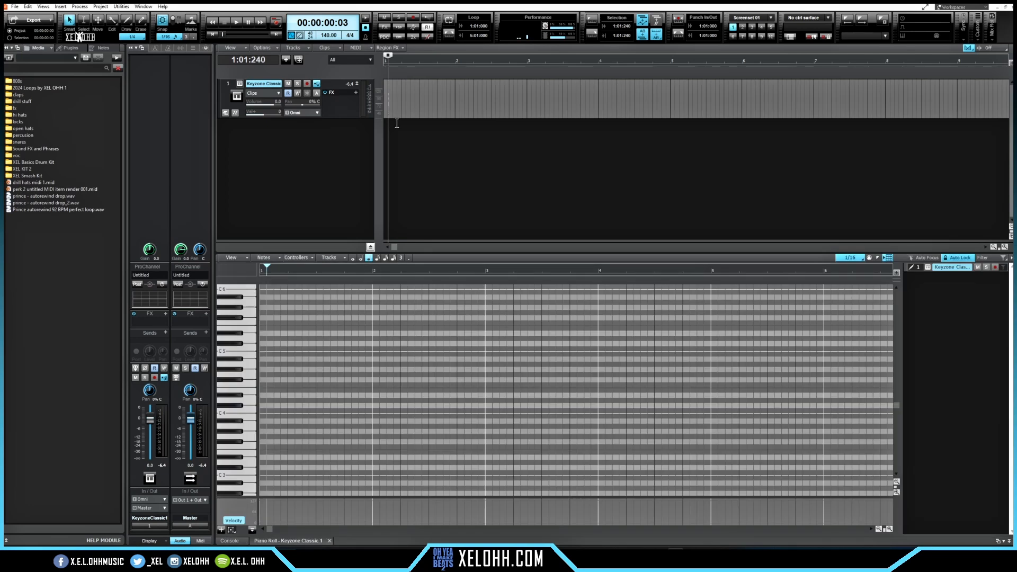
pyautogui.click(250, 427)
pyautogui.moveTo(526, 94); pyautogui.dragTo(509, 96)
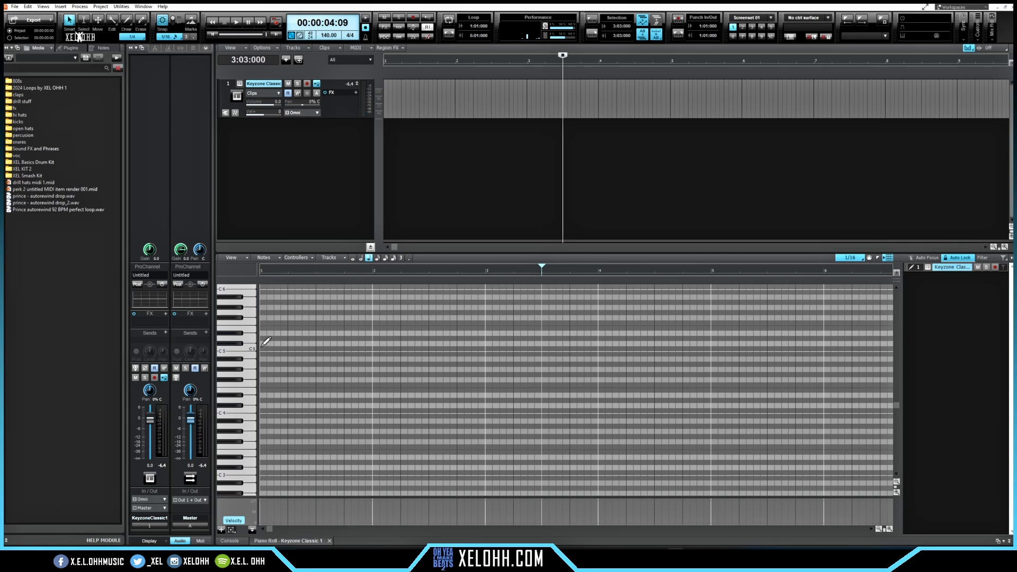
pyautogui.click(262, 359)
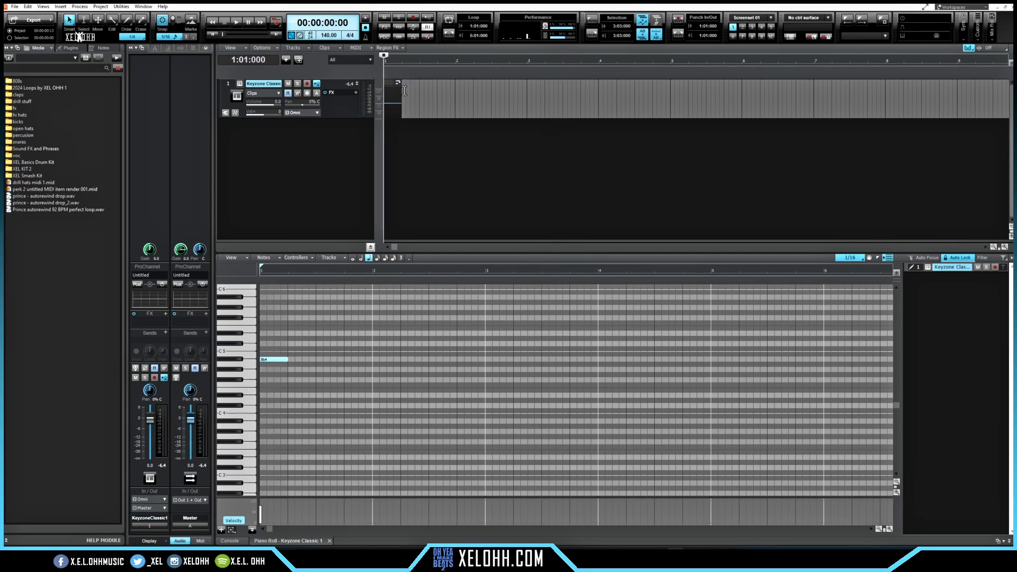
pyautogui.moveTo(402, 97); pyautogui.dragTo(671, 107)
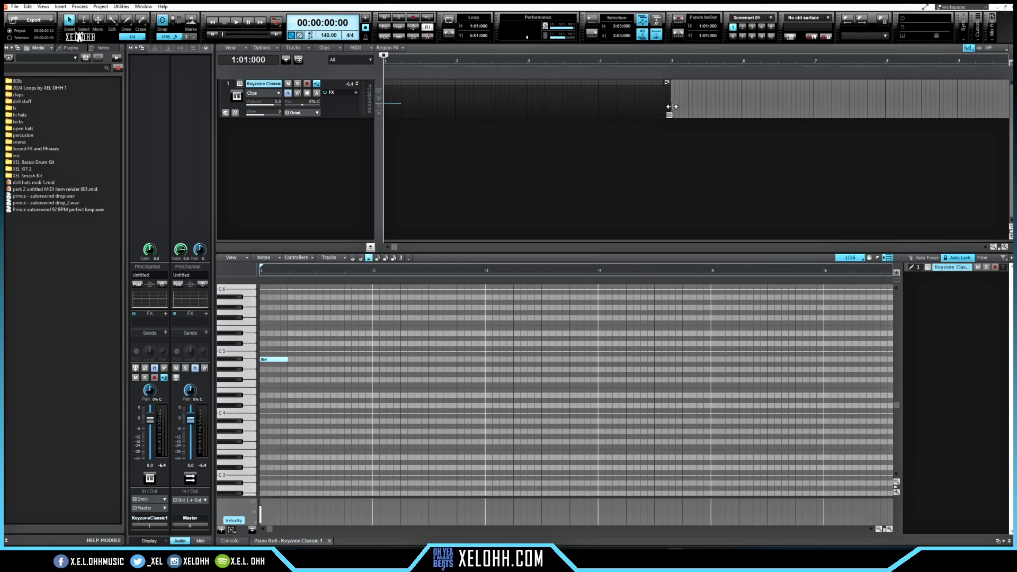
# - Draw four more notes in the piano roll: Bb4 at bar 2, and Db5, E5 and Db5 around bar 3
pyautogui.click(376, 360)
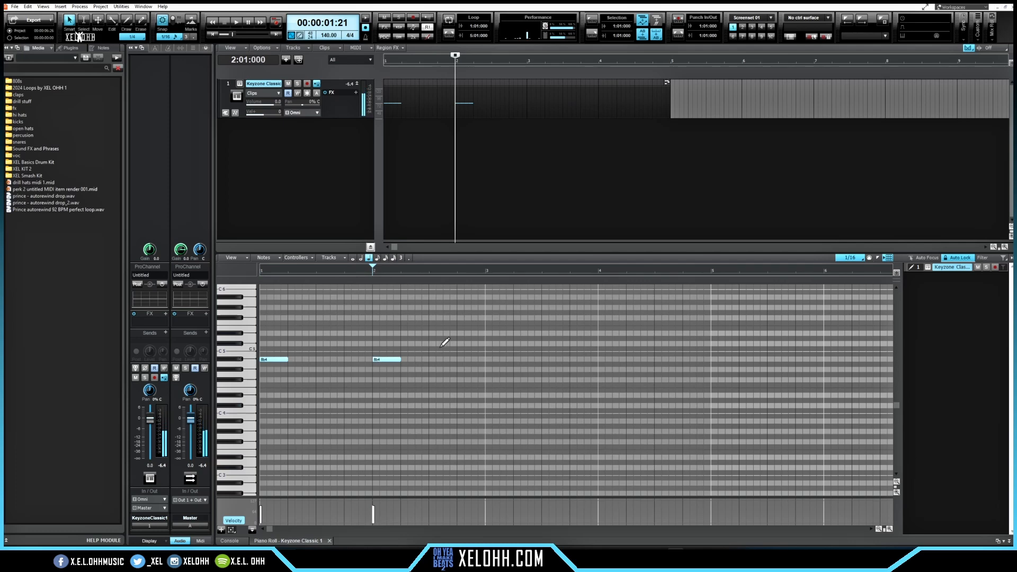
pyautogui.click(461, 343)
pyautogui.click(495, 328)
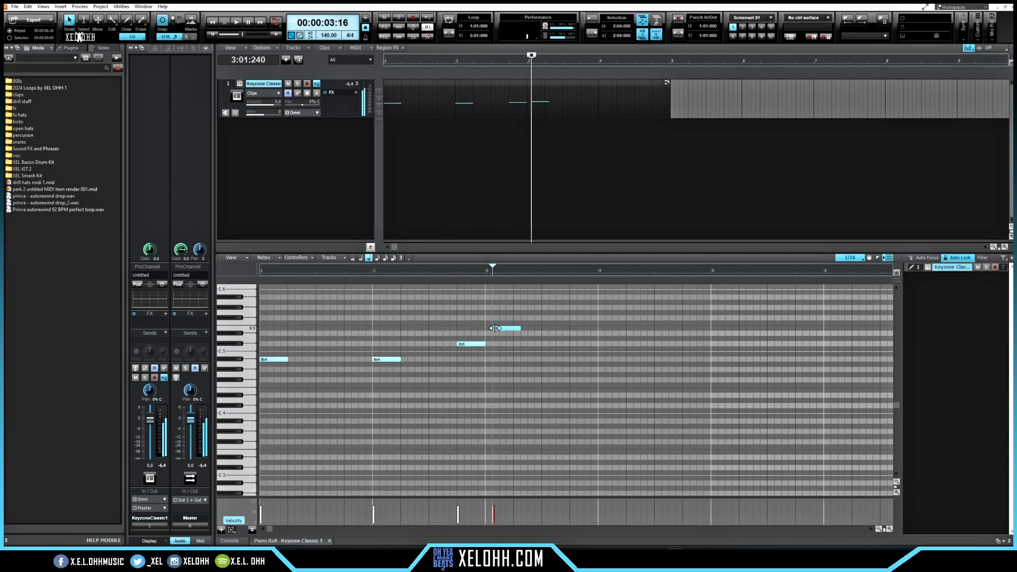
pyautogui.click(525, 344)
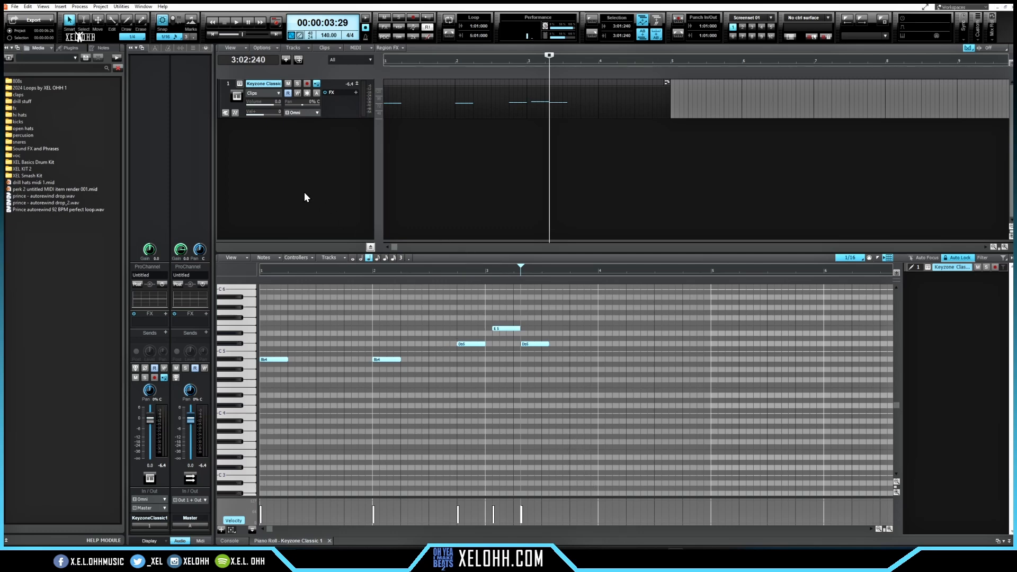
# - Switch to Waveform and open Track 1's MIDI clip in the MIDI editing view
pyautogui.moveTo(606, 559)
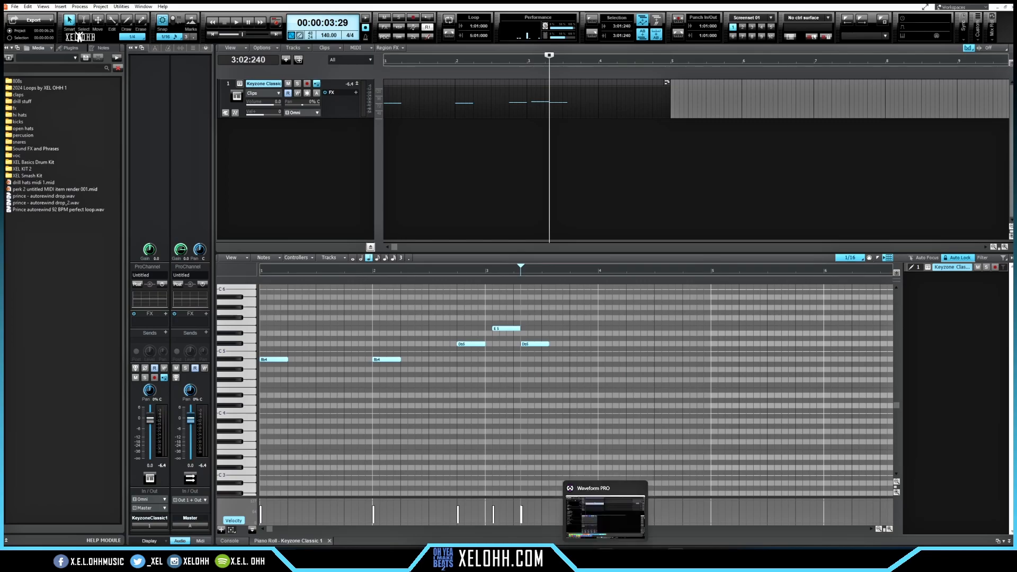
pyautogui.click(605, 516)
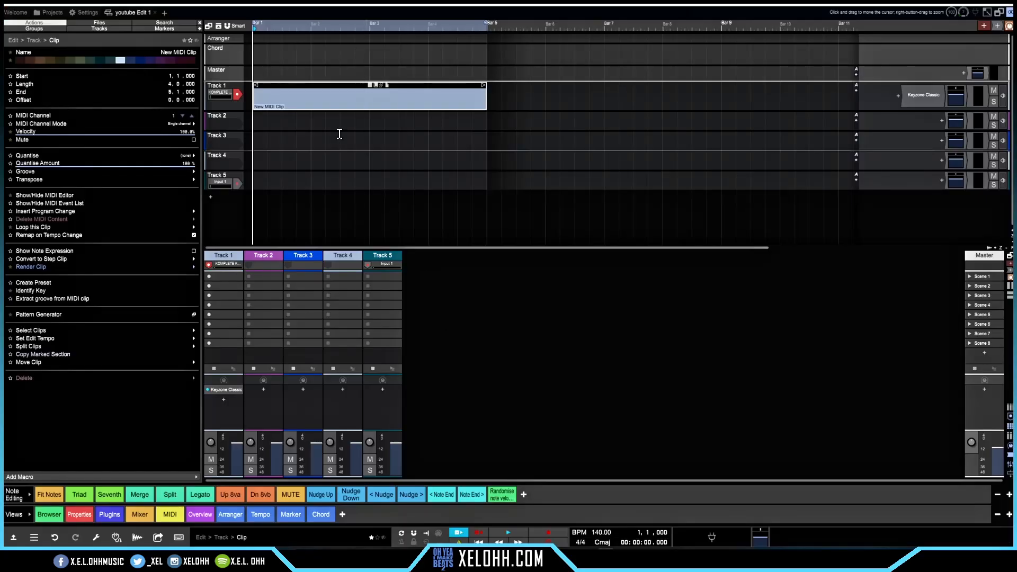
pyautogui.doubleClick(305, 86)
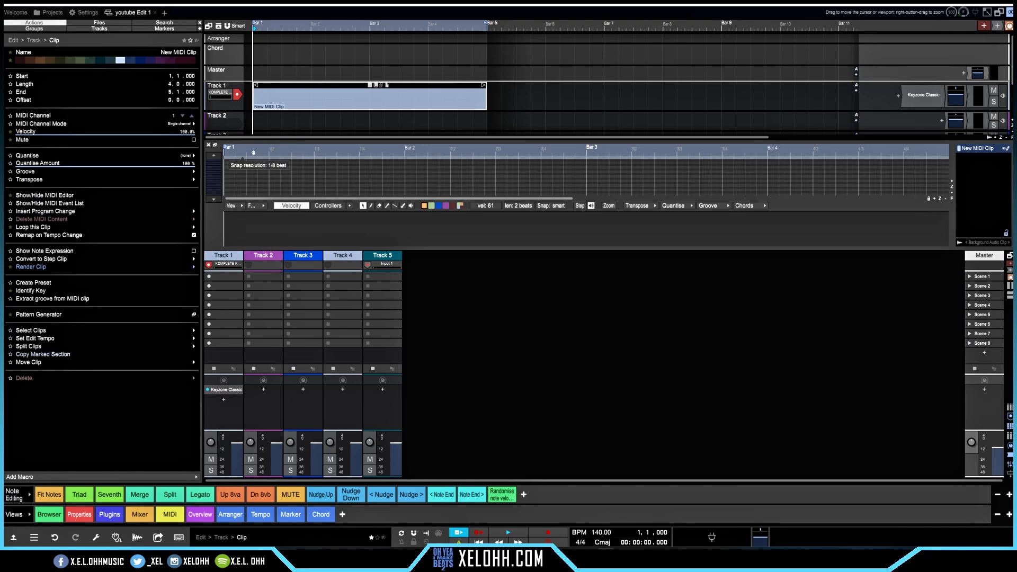
pyautogui.click(141, 517)
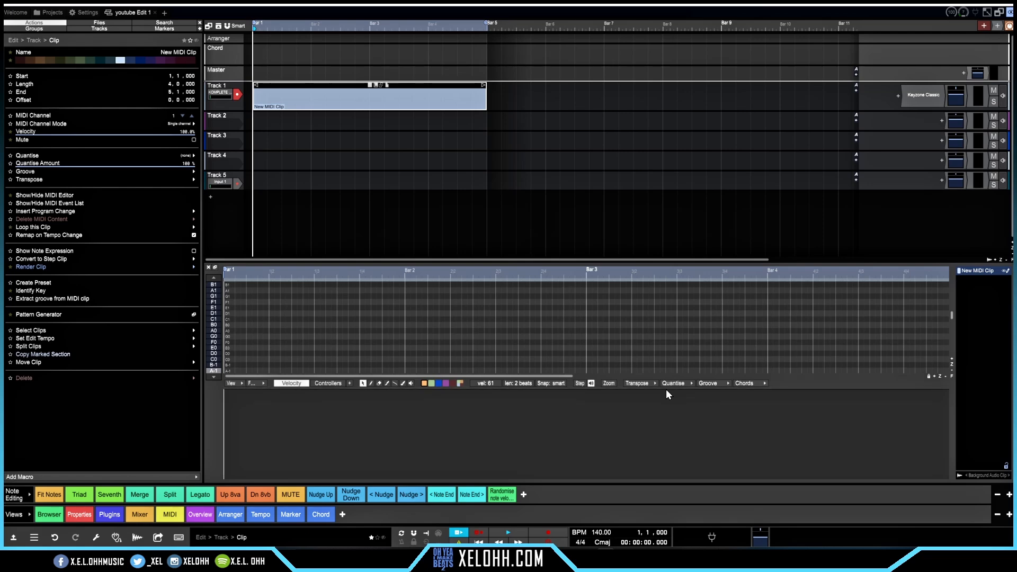
# - Enlarge the MIDI editor's note grid and set it to show all notes
pyautogui.moveTo(667, 392); pyautogui.dragTo(668, 448)
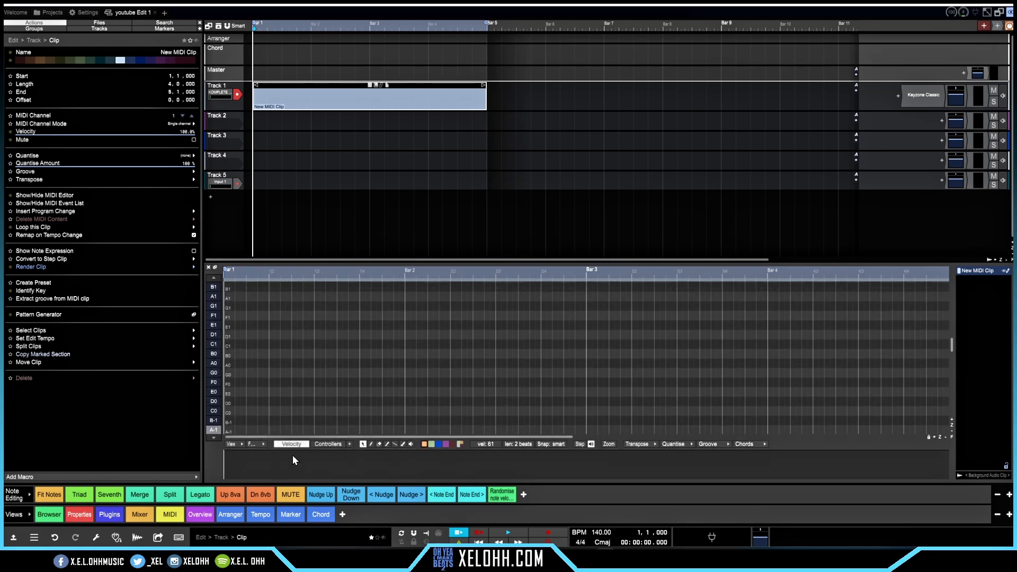
pyautogui.click(240, 443)
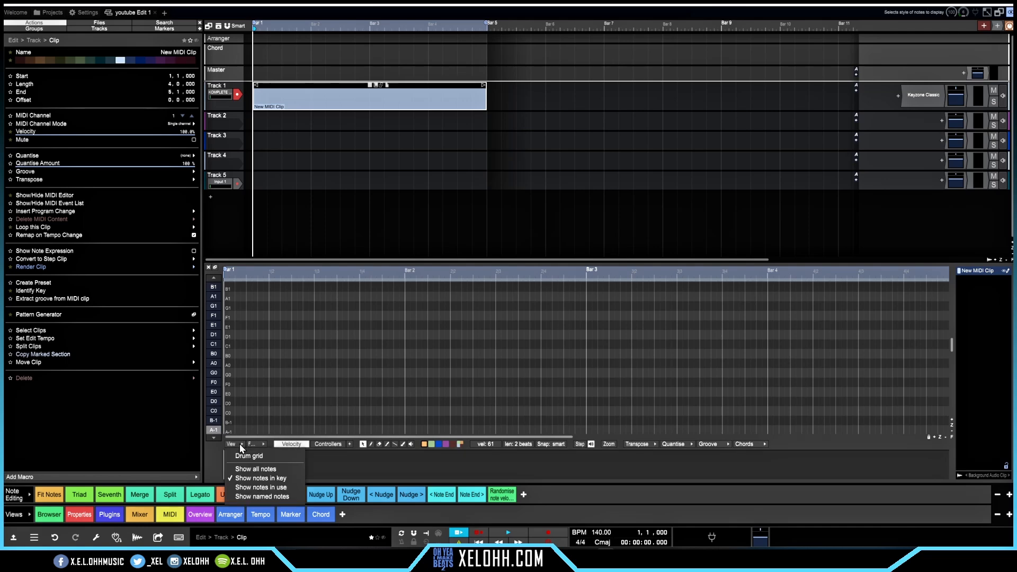
pyautogui.click(265, 469)
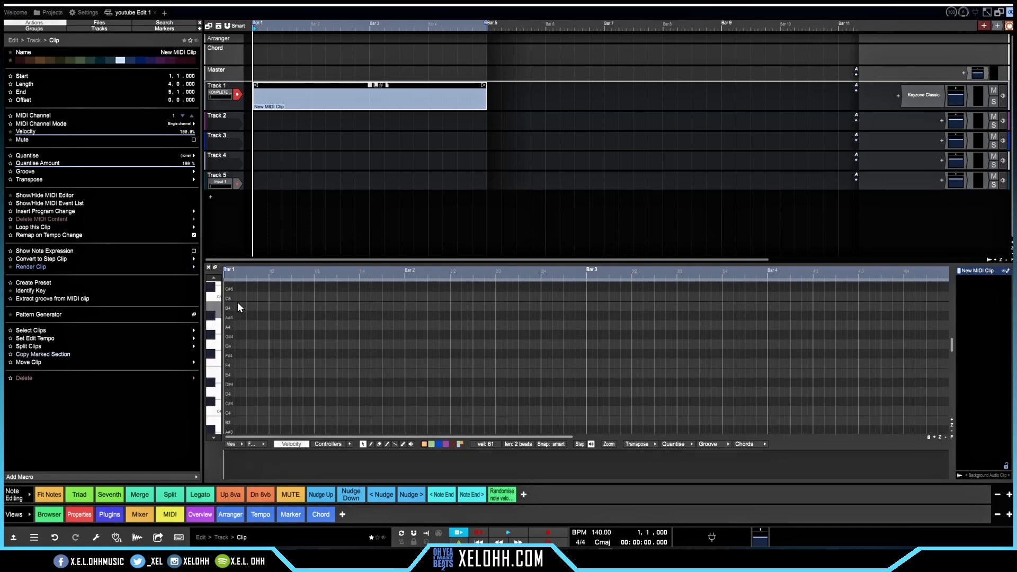
# - Add one-beat notes G4, A4 and G4 on the first three beats of the MIDI clip
pyautogui.click(229, 342)
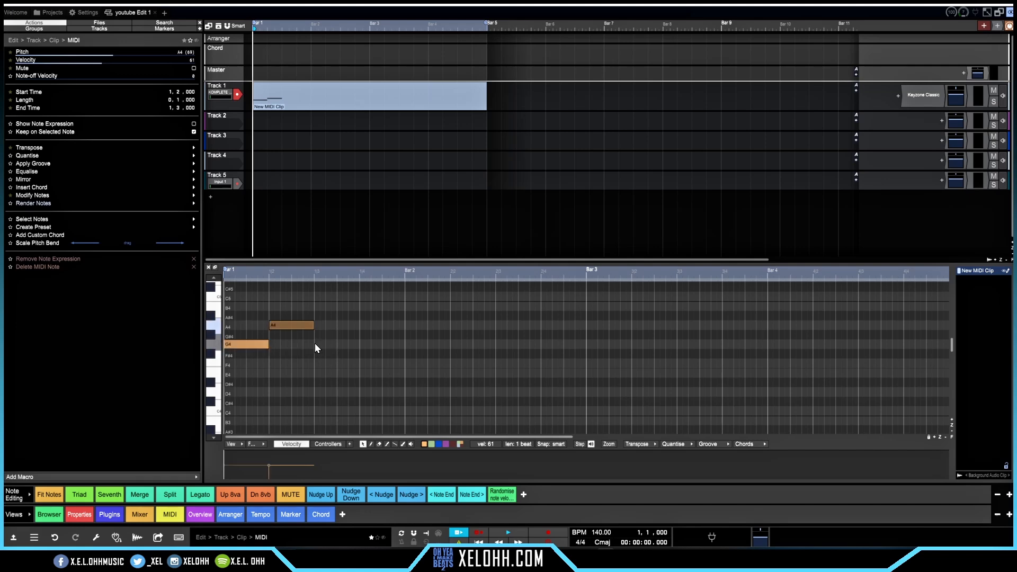
pyautogui.doubleClick(315, 344)
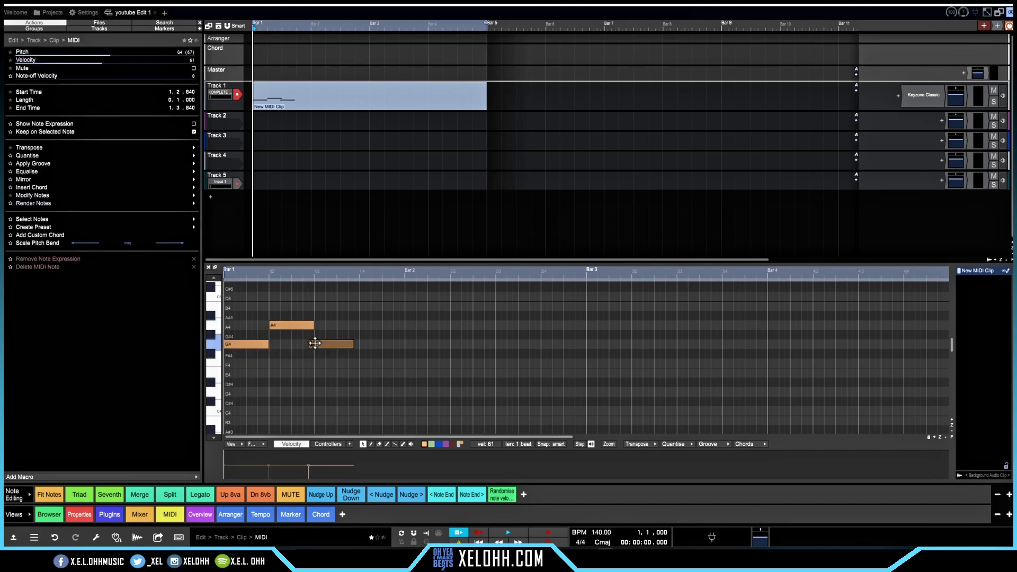
pyautogui.moveTo(328, 344); pyautogui.dragTo(334, 344)
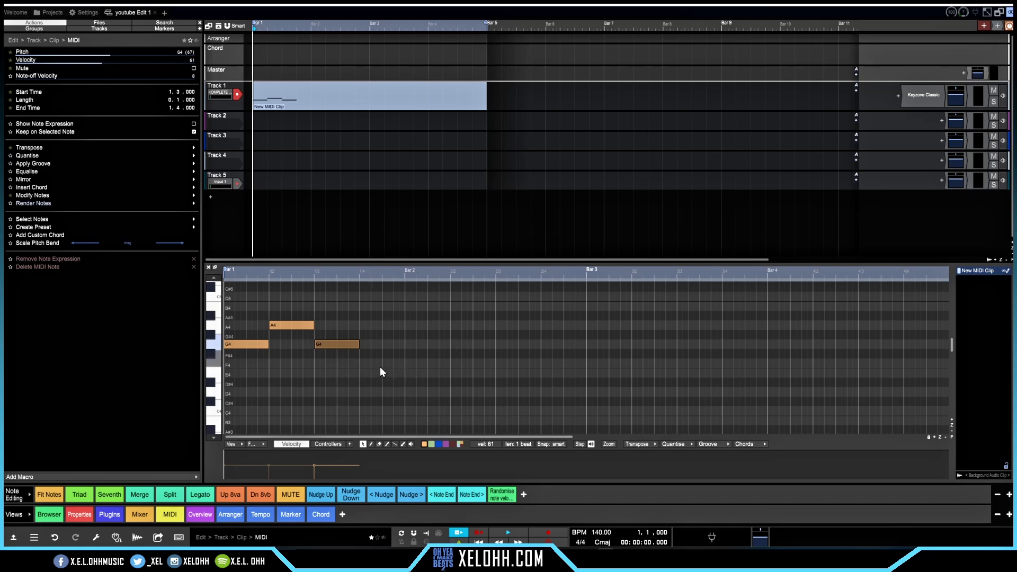
# - Review the transpose intervals available for the selected note without applying one
pyautogui.click(652, 444)
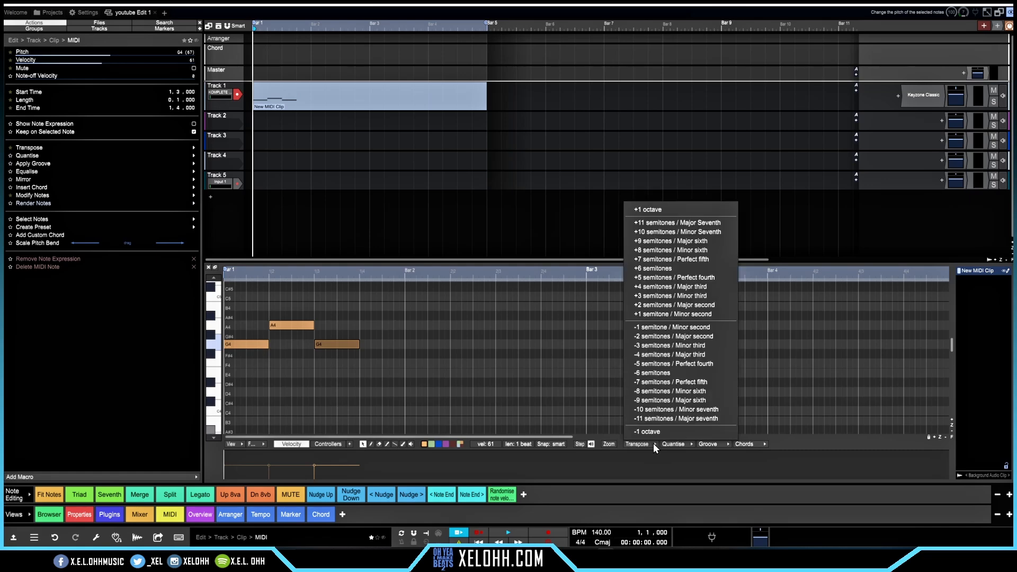
pyautogui.click(386, 361)
pyautogui.click(386, 361)
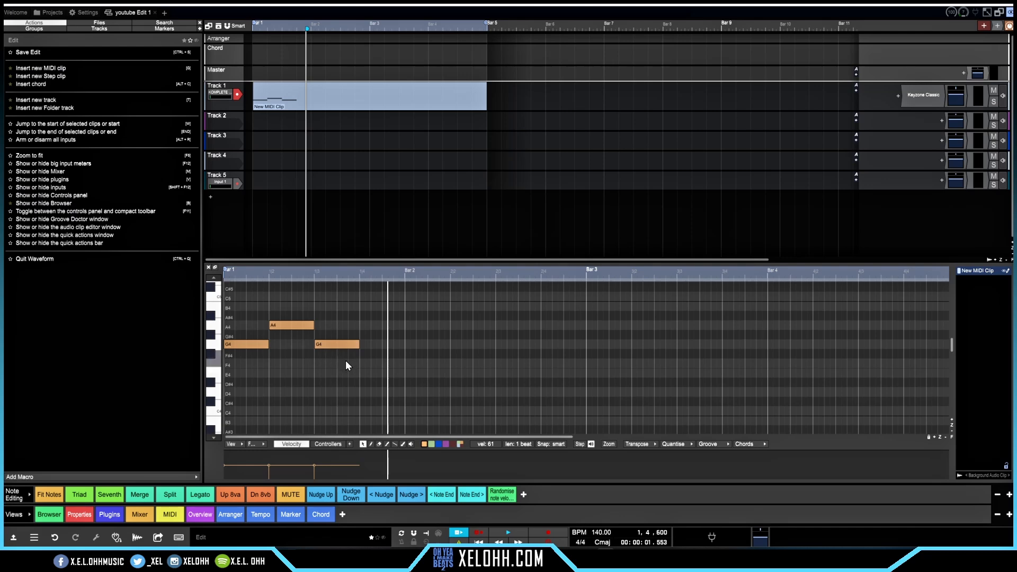
# - Turn the G4, A4 and G4 notes into Minor Sixth chords and select all the chord notes
pyautogui.moveTo(345, 361); pyautogui.dragTo(253, 308)
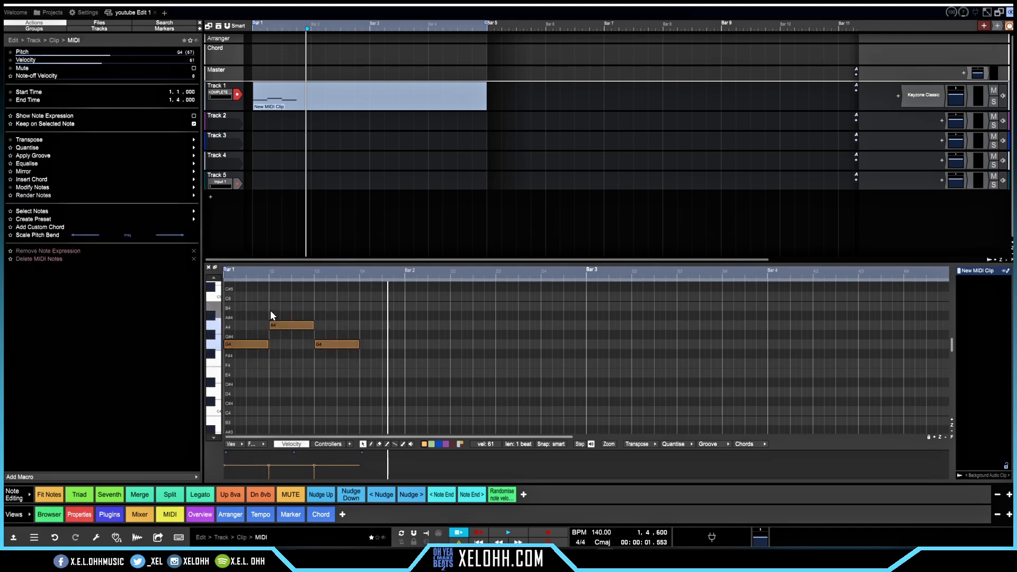
pyautogui.click(727, 445)
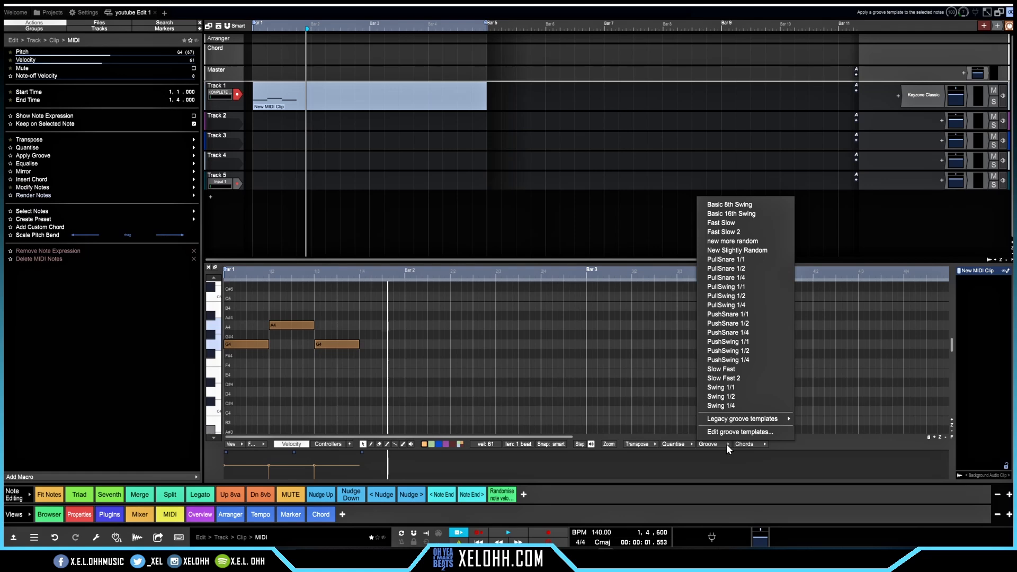
pyautogui.click(727, 444)
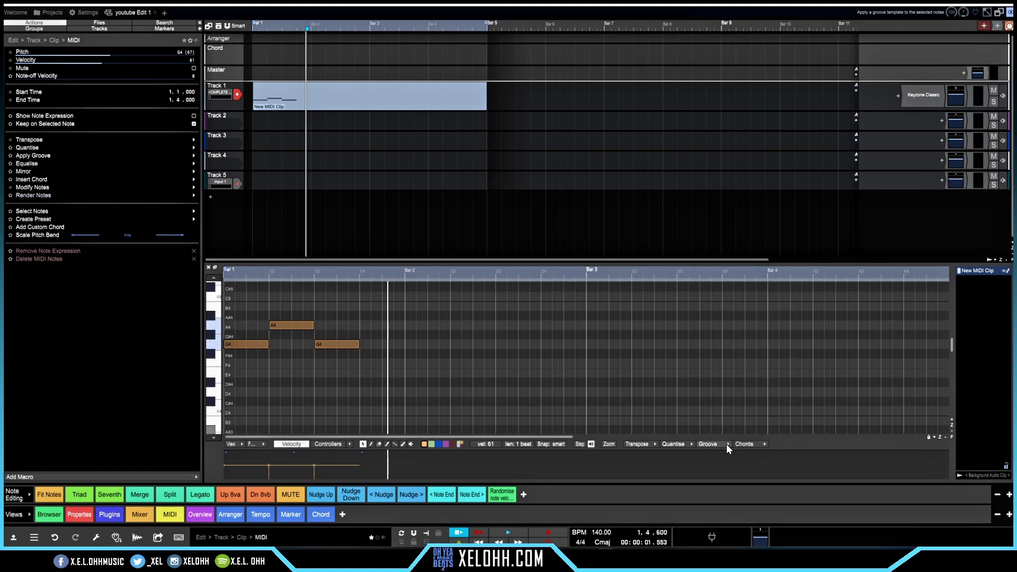
pyautogui.click(764, 444)
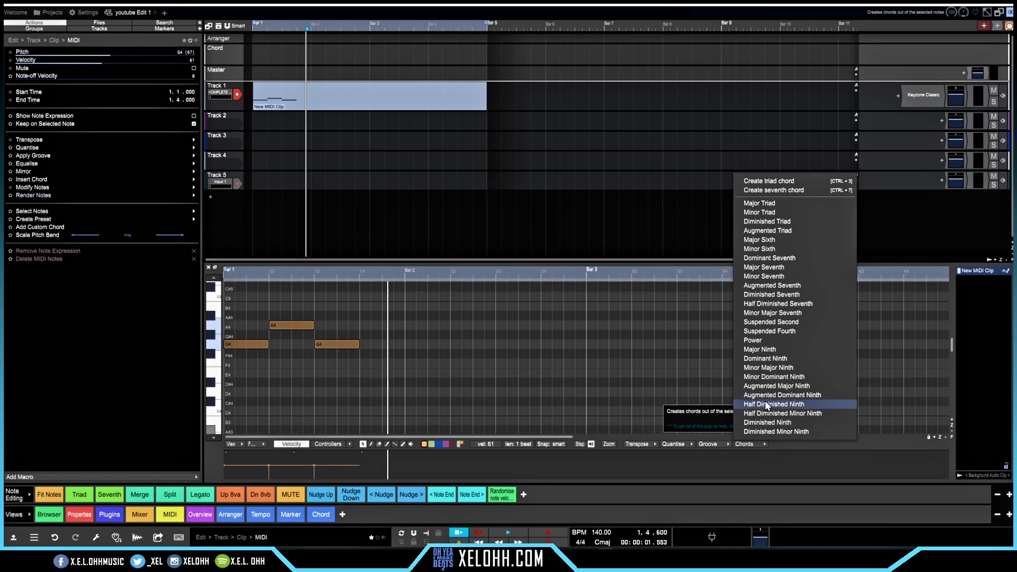
pyautogui.click(783, 248)
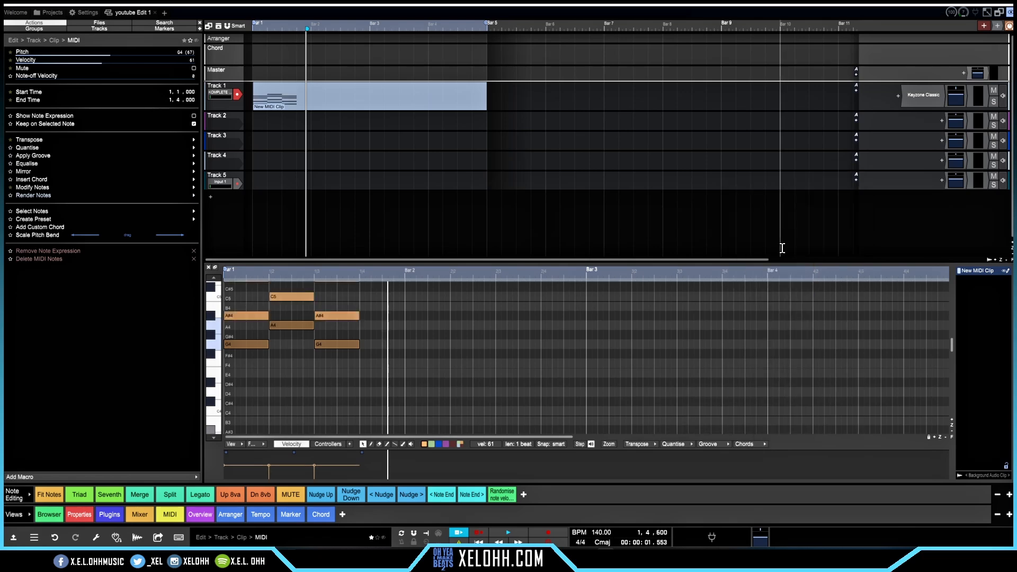
pyautogui.scroll(5, 377, 328)
pyautogui.scroll(-2, 391, 343)
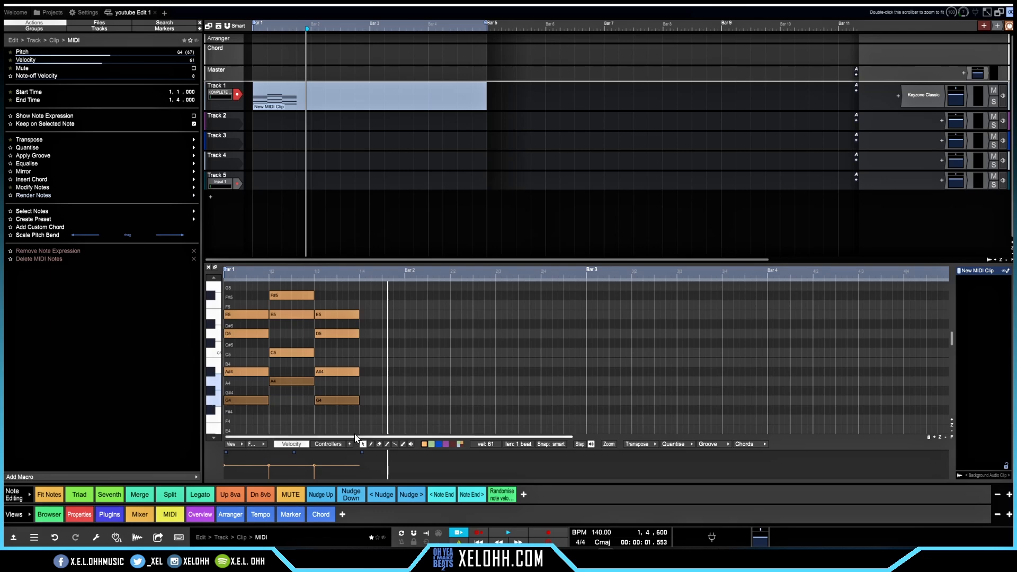
pyautogui.moveTo(350, 415); pyautogui.dragTo(246, 291)
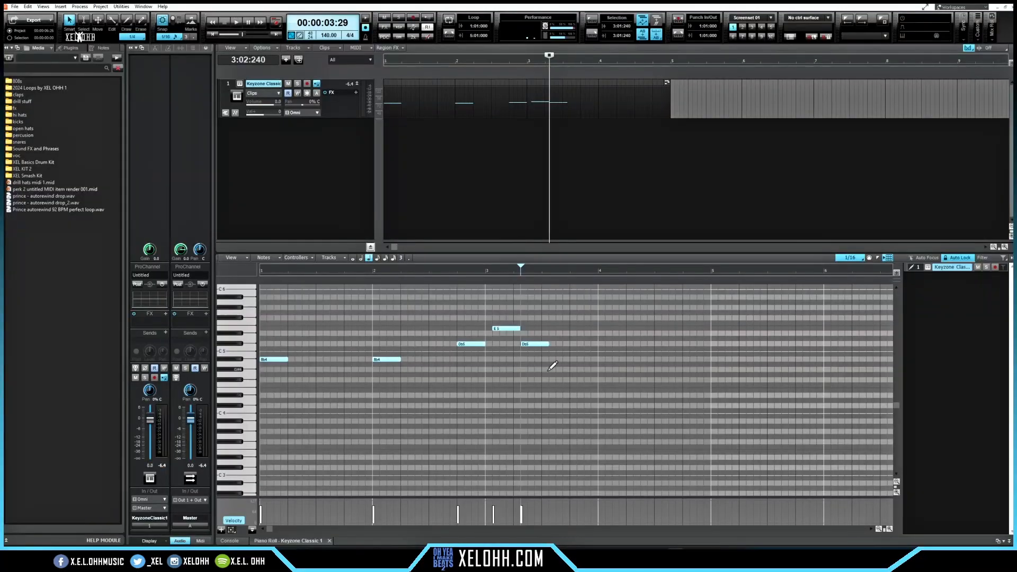
# - Switch to Cakewalk, select all the piano-roll notes and time-stretch the Keyzone Classic clip to end at about bar 3
pyautogui.moveTo(543, 347); pyautogui.dragTo(262, 295)
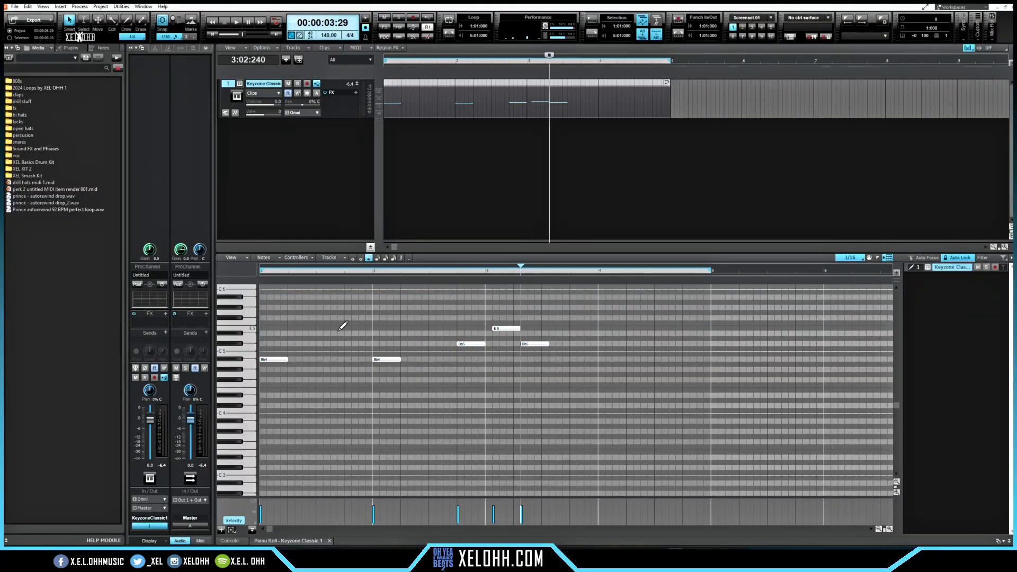
pyautogui.moveTo(548, 344)
pyautogui.mouseDown()
pyautogui.moveTo(795, 356)
pyautogui.moveTo(334, 354)
pyautogui.moveTo(562, 368)
pyautogui.moveTo(499, 364)
pyautogui.moveTo(545, 358)
pyautogui.mouseUp()
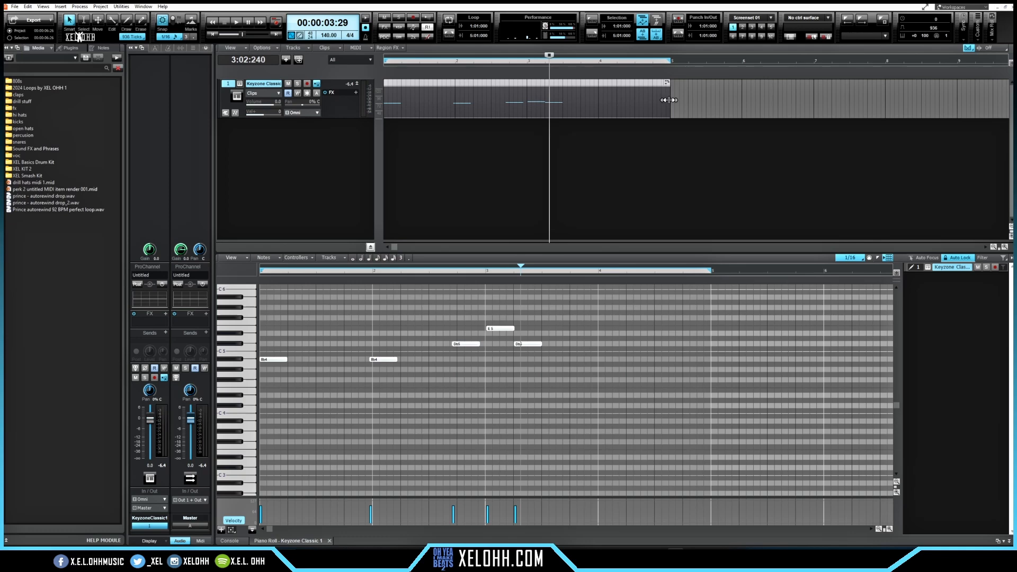
pyautogui.moveTo(669, 100); pyautogui.dragTo(525, 95)
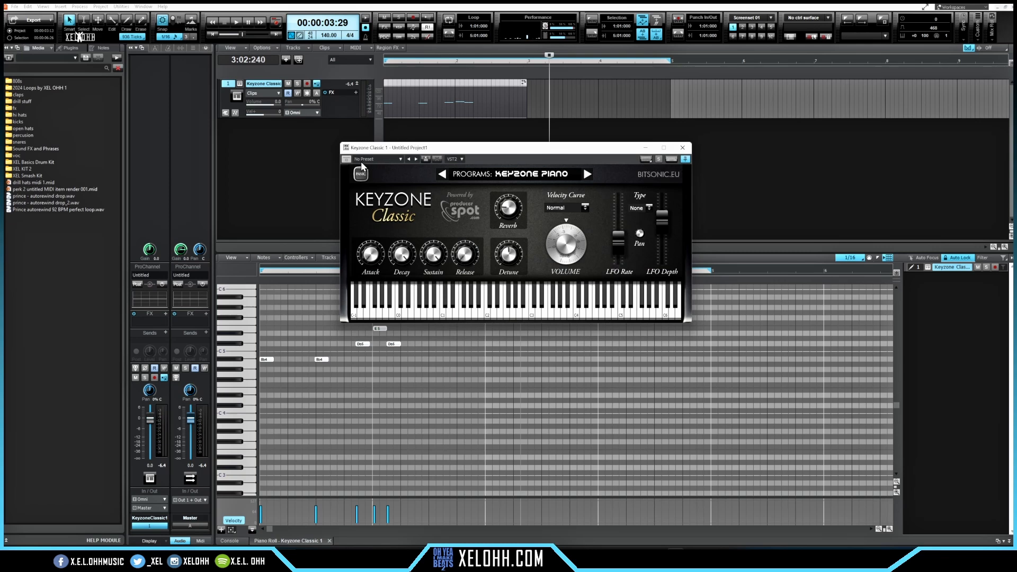
# - Try placing C3 hits on steps 1, 6 and 14 in the Keyzone Classic step sequencer, and close the instrument window
pyautogui.click(648, 160)
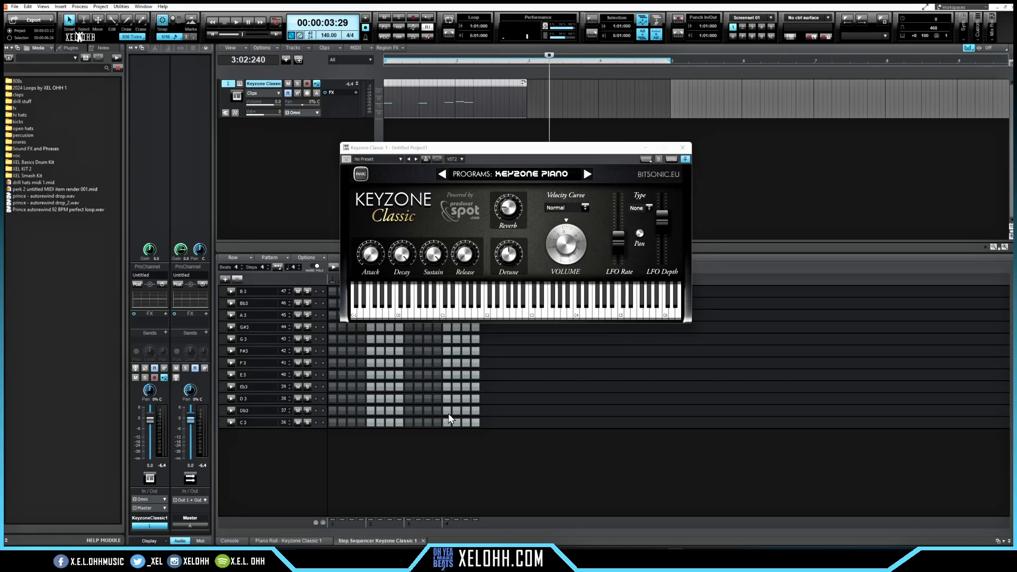
pyautogui.click(332, 422)
pyautogui.click(380, 422)
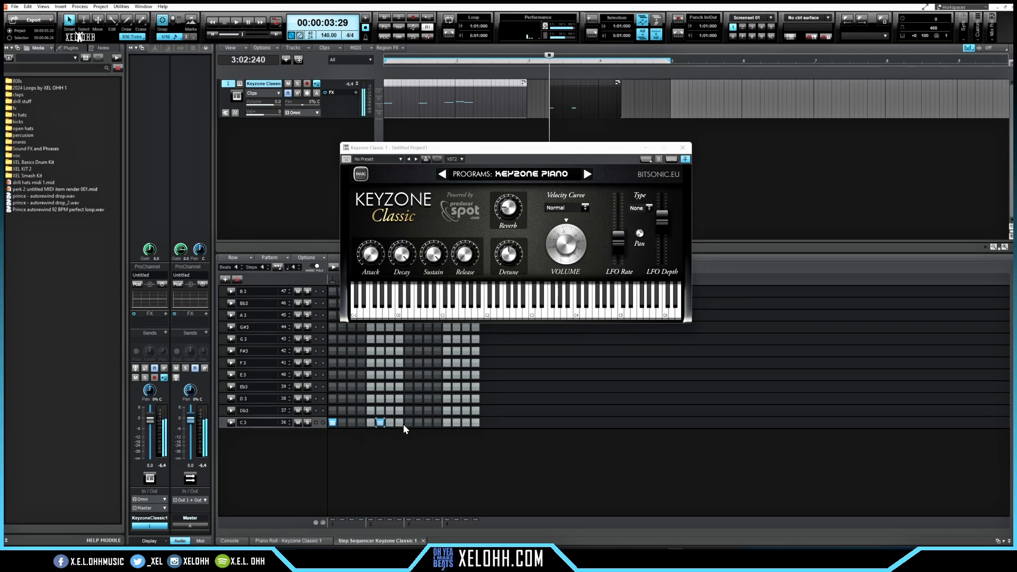
pyautogui.click(456, 422)
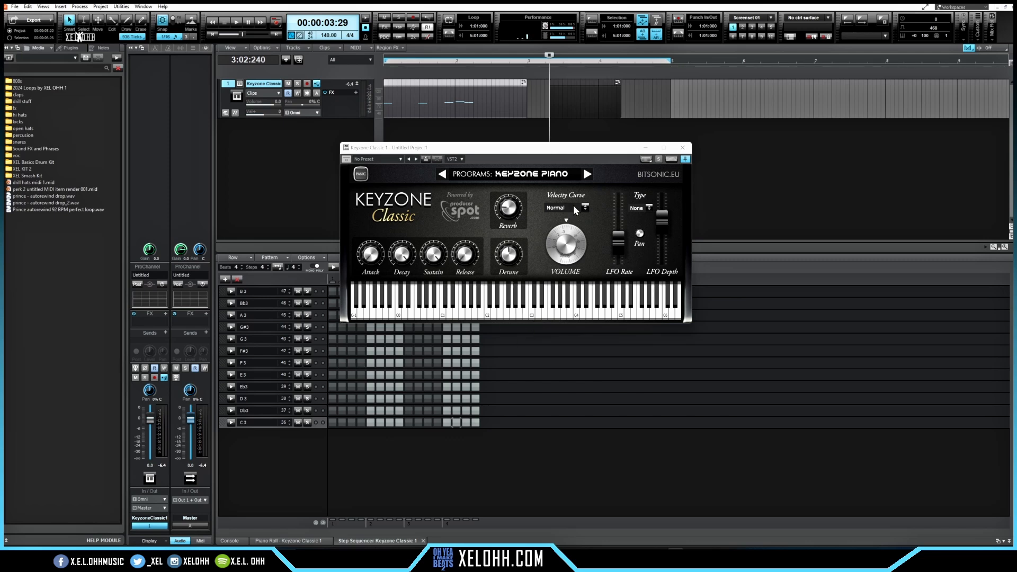
pyautogui.click(682, 148)
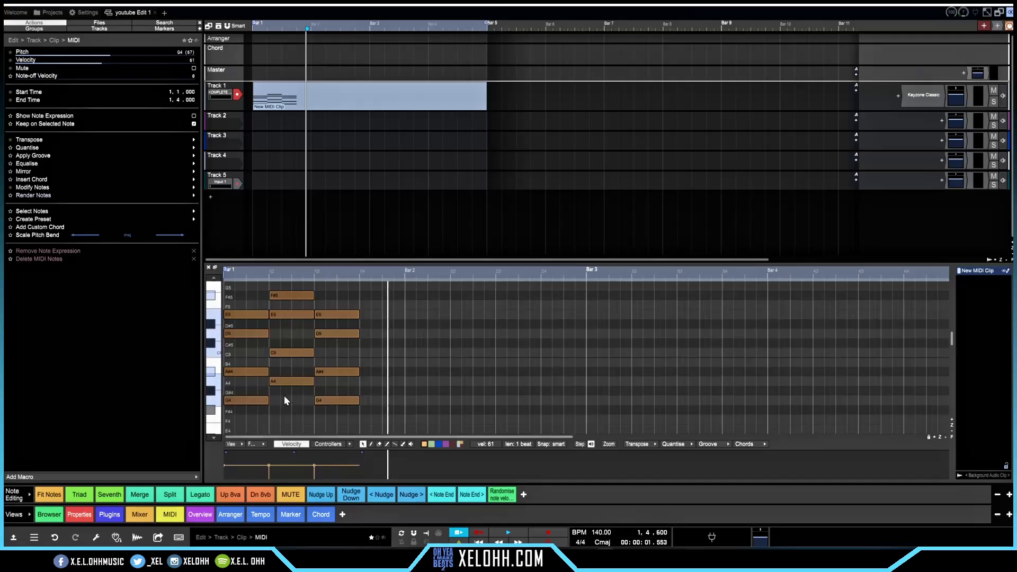
# - Switch to Waveform and display Track 1's MIDI clip as a drum grid
pyautogui.click(241, 443)
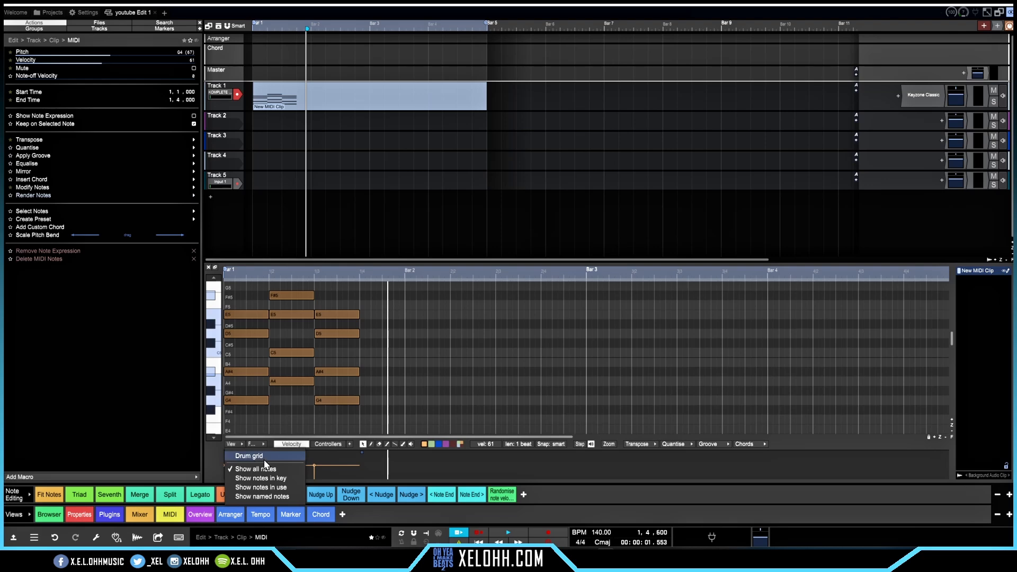
pyautogui.click(266, 457)
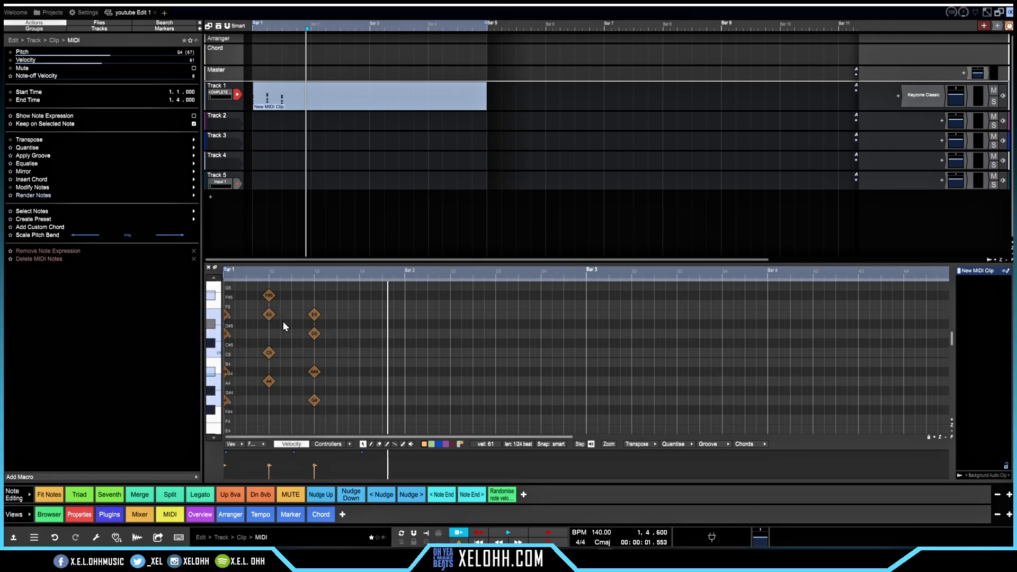
# - Add D5 and F5 drum hits around beat 4 of bar 1 and delete both
pyautogui.click(362, 333)
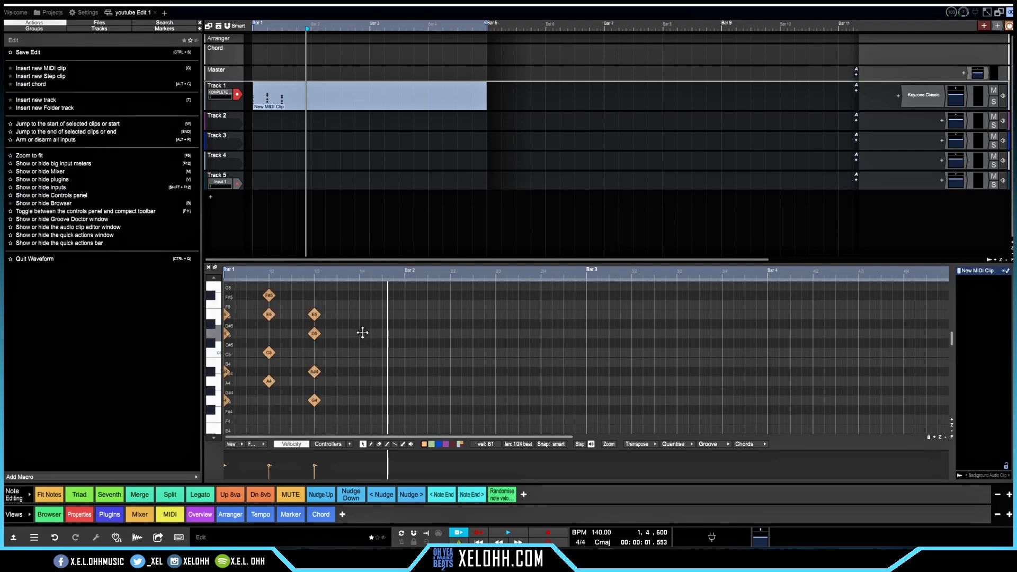
pyautogui.doubleClick(374, 309)
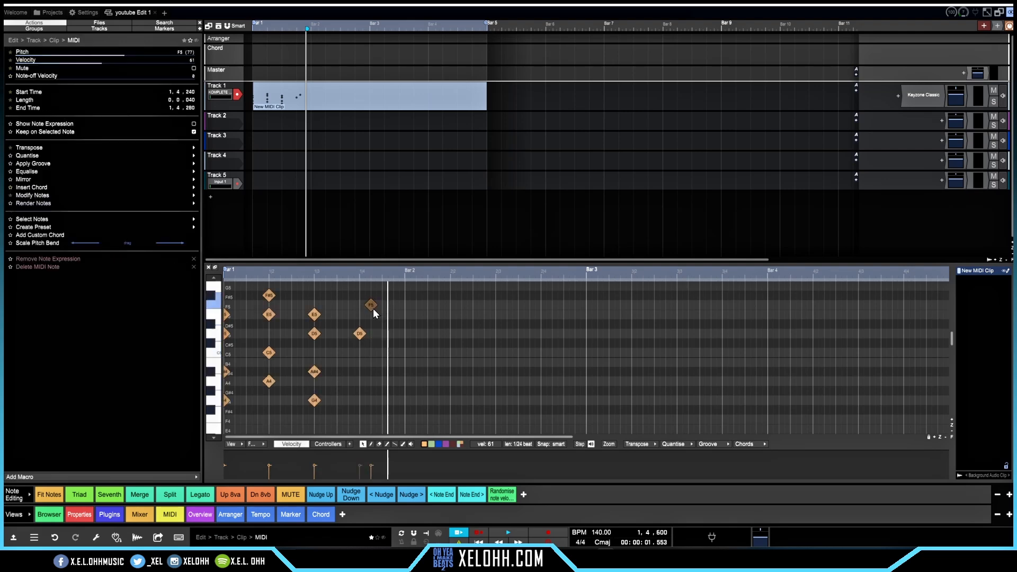
pyautogui.doubleClick(373, 308)
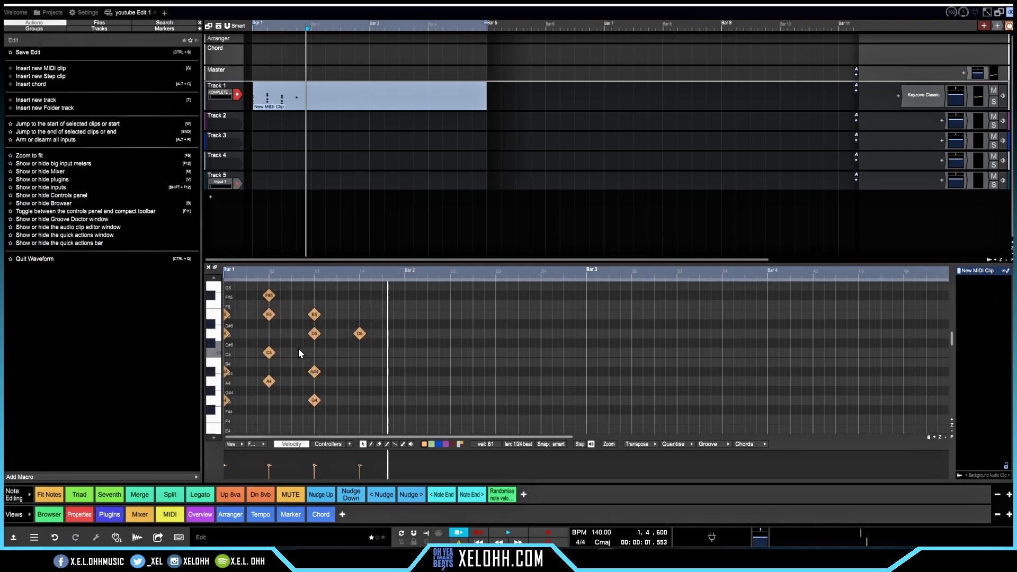
pyautogui.rightClick(355, 334)
pyautogui.click(355, 334)
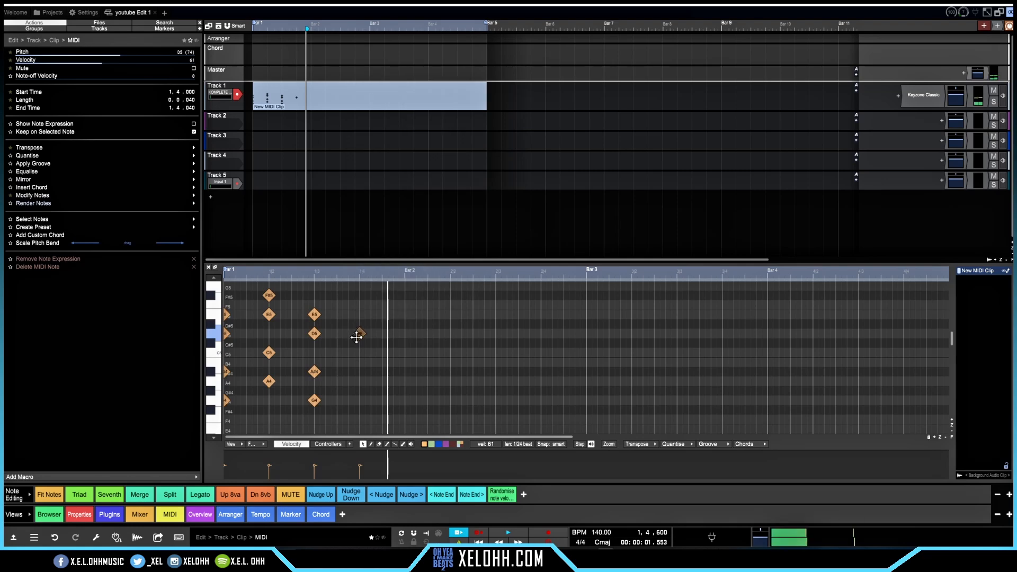
pyautogui.doubleClick(357, 335)
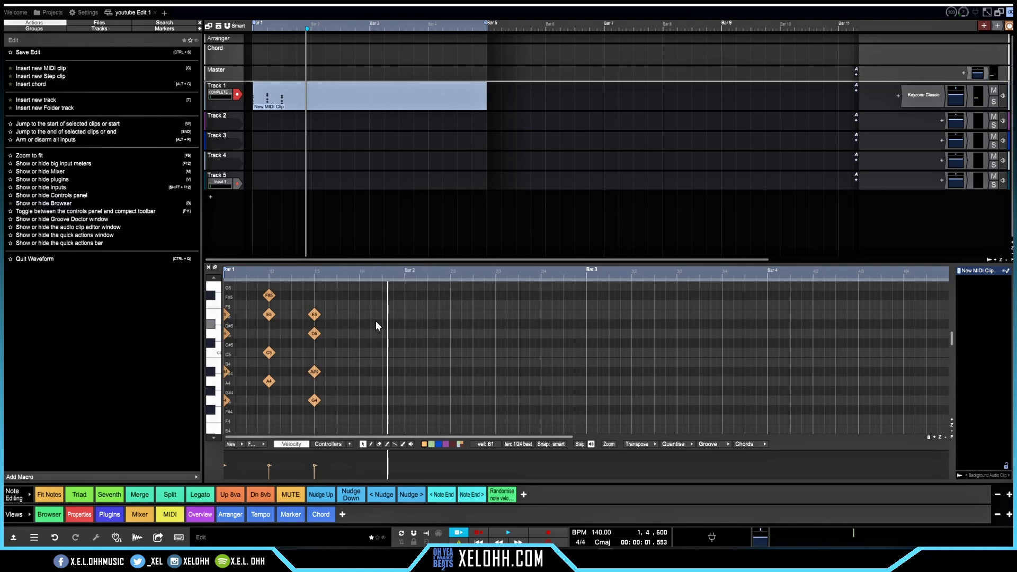
# - Insert a new step clip on Track 2 and move it to start at bar 1
pyautogui.rightClick(259, 123)
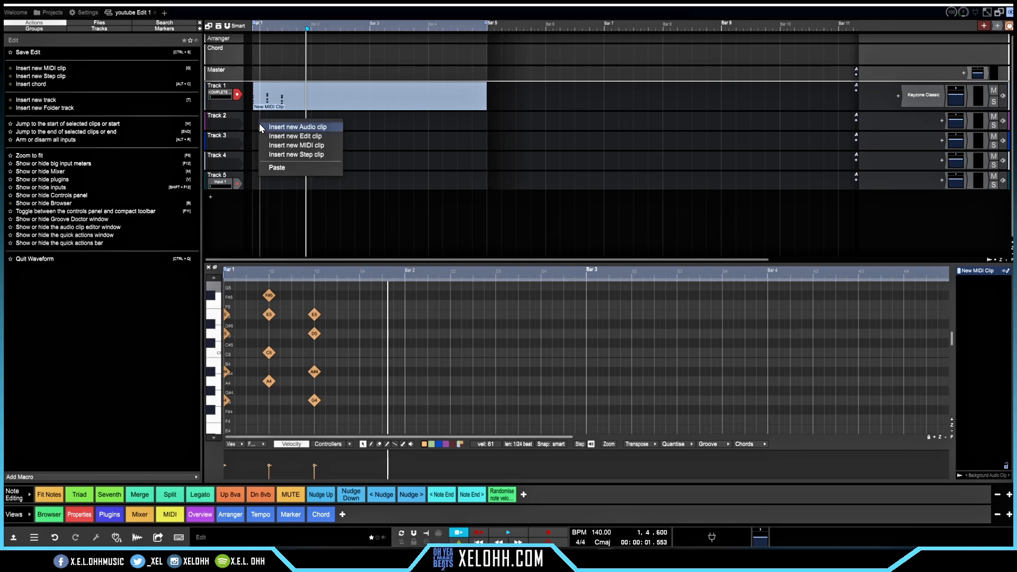
pyautogui.click(305, 156)
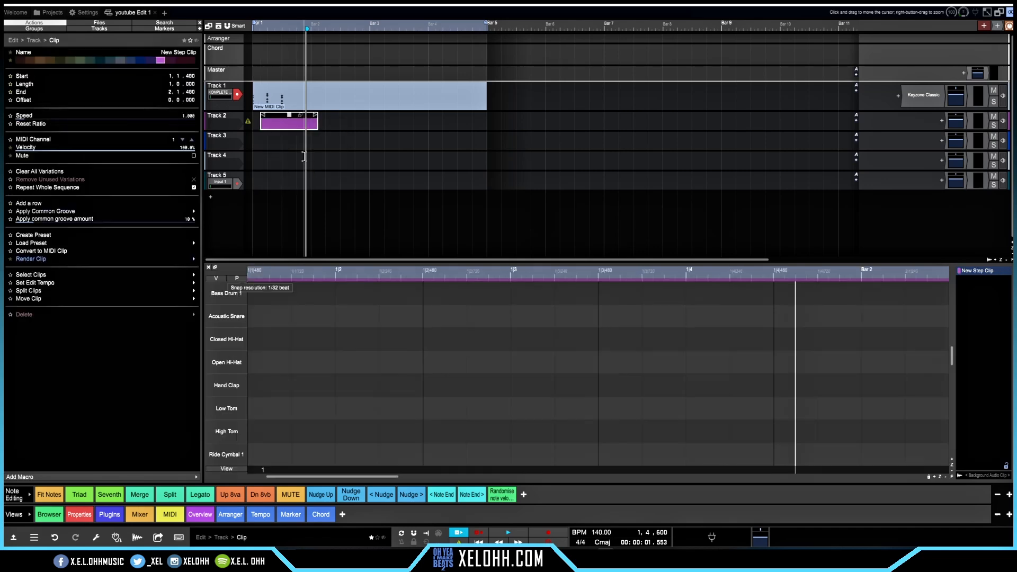
pyautogui.moveTo(275, 121); pyautogui.dragTo(257, 123)
pyautogui.click(278, 123)
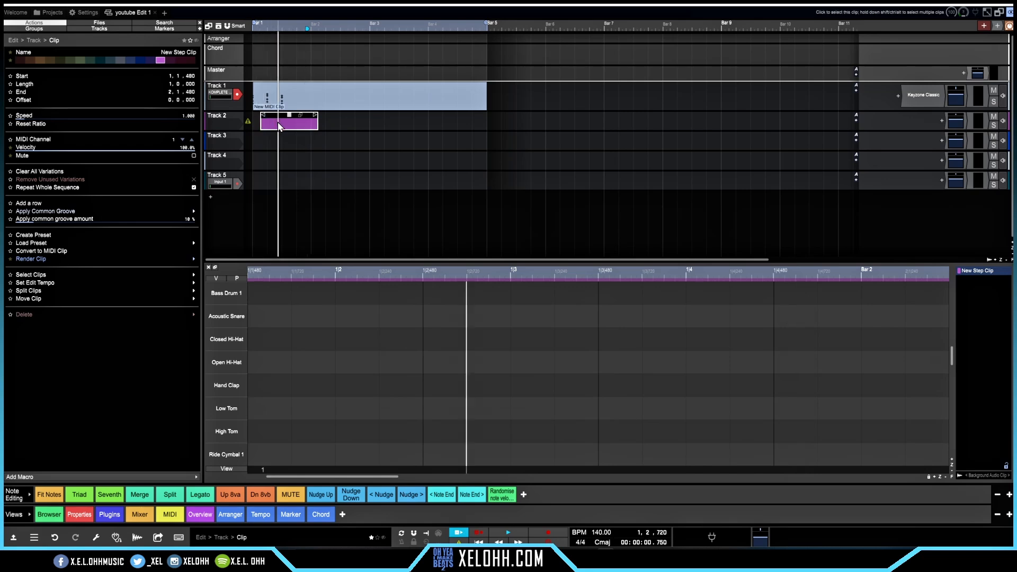
pyautogui.moveTo(247, 122)
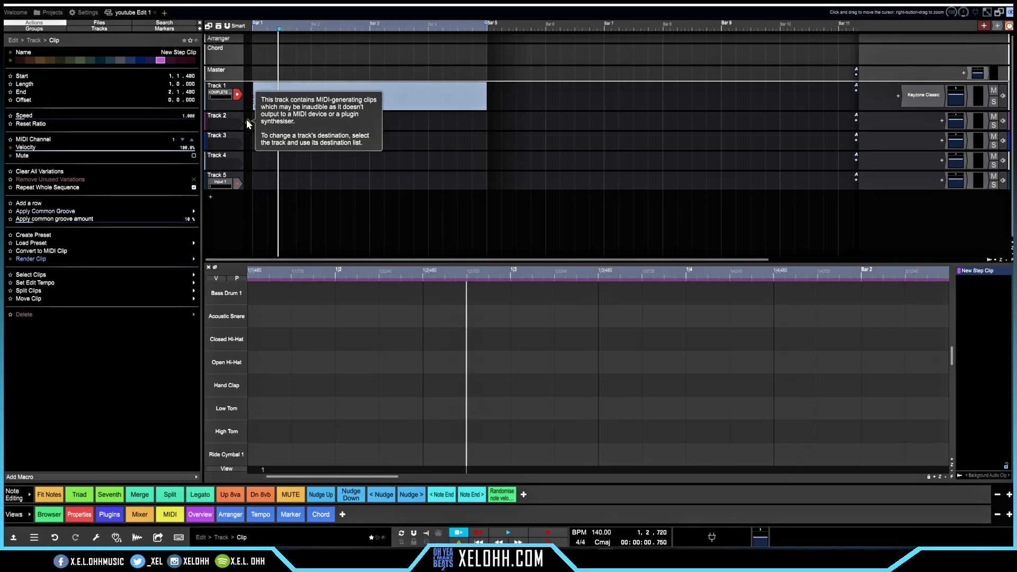
pyautogui.moveTo(274, 115); pyautogui.dragTo(263, 115)
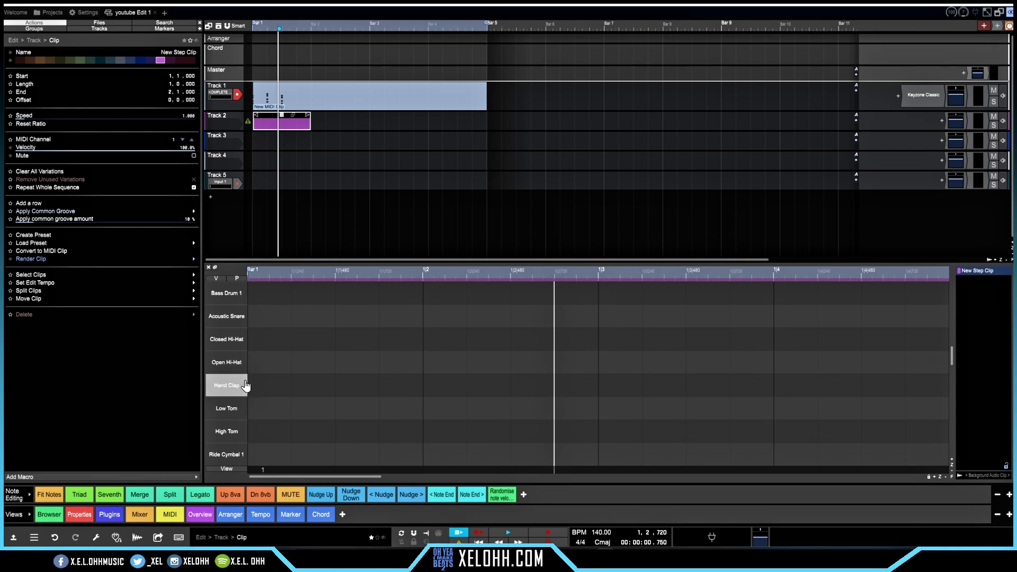
# - Fill the first eight Closed Hi-Hat steps in Track 2's step clip
pyautogui.click(255, 346)
pyautogui.moveTo(307, 345); pyautogui.dragTo(516, 339)
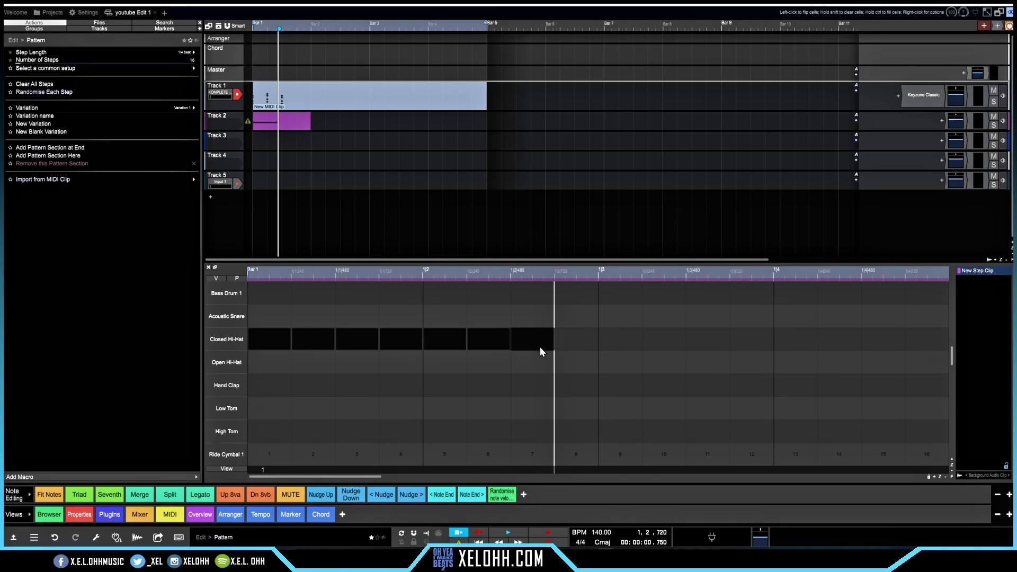
pyautogui.click(557, 339)
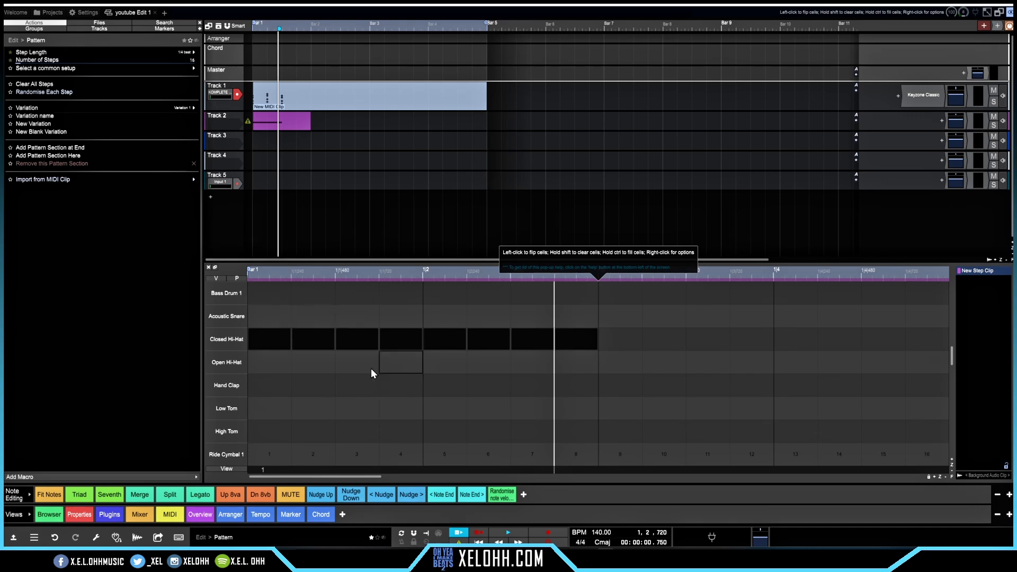
pyautogui.rightClick(269, 339)
pyautogui.press('Escape')
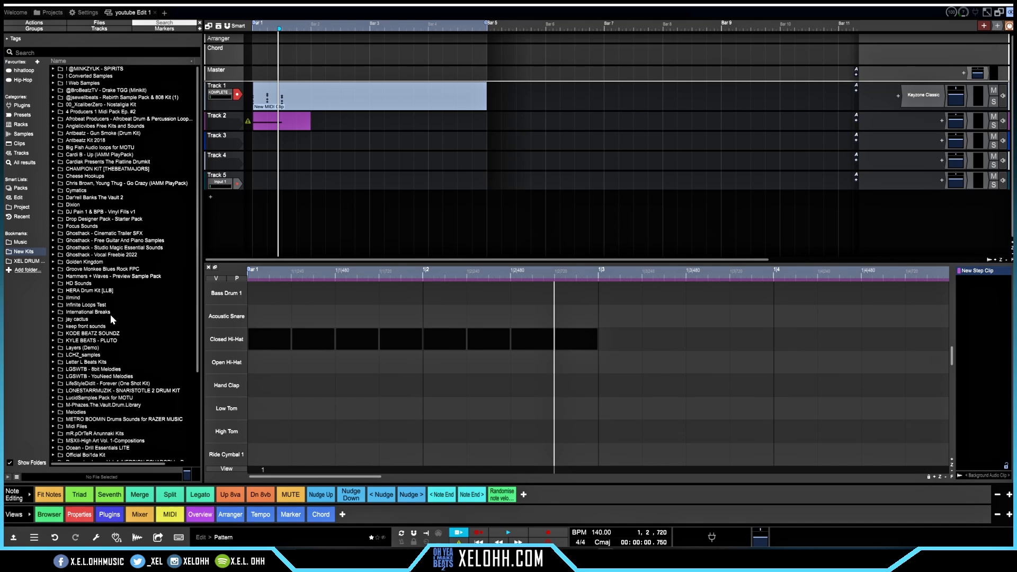
# - Find Hip-Hop Melody Loop 2 in the Cymatics Hip Hop Starter Pack's Melody Loops, preview it and place it at bar 1 on a new track
pyautogui.click(53, 190)
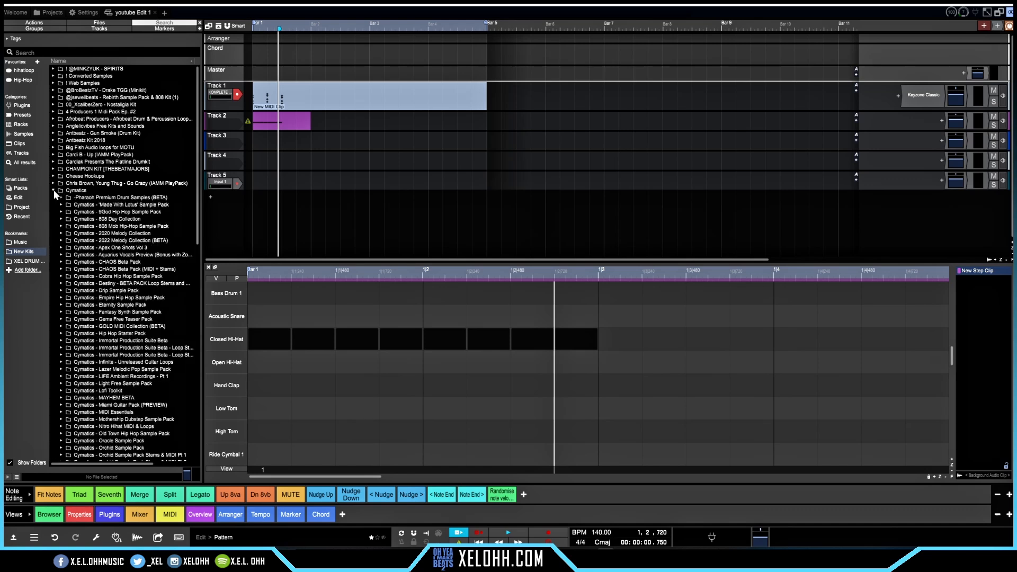
pyautogui.doubleClick(111, 335)
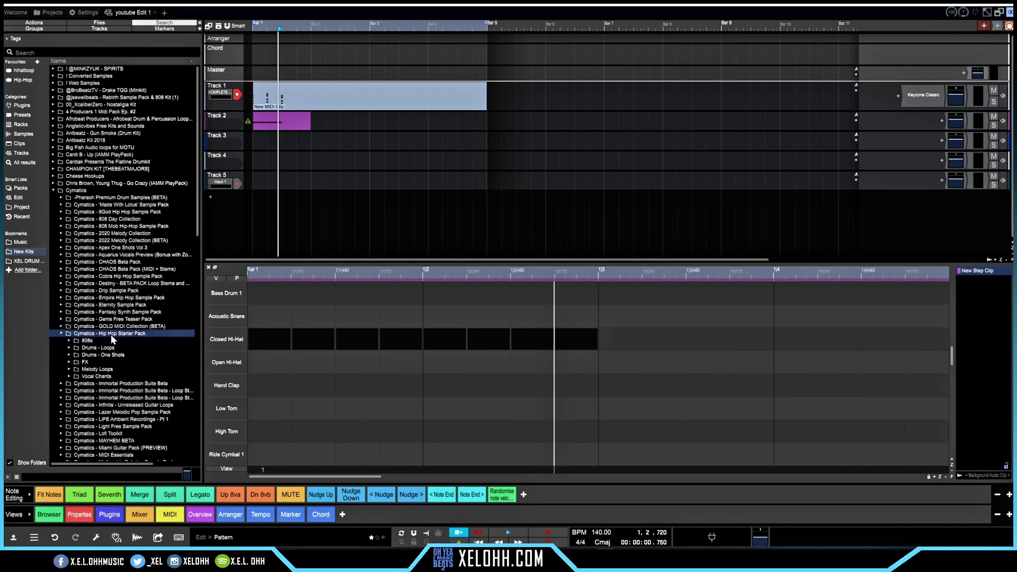
pyautogui.doubleClick(97, 370)
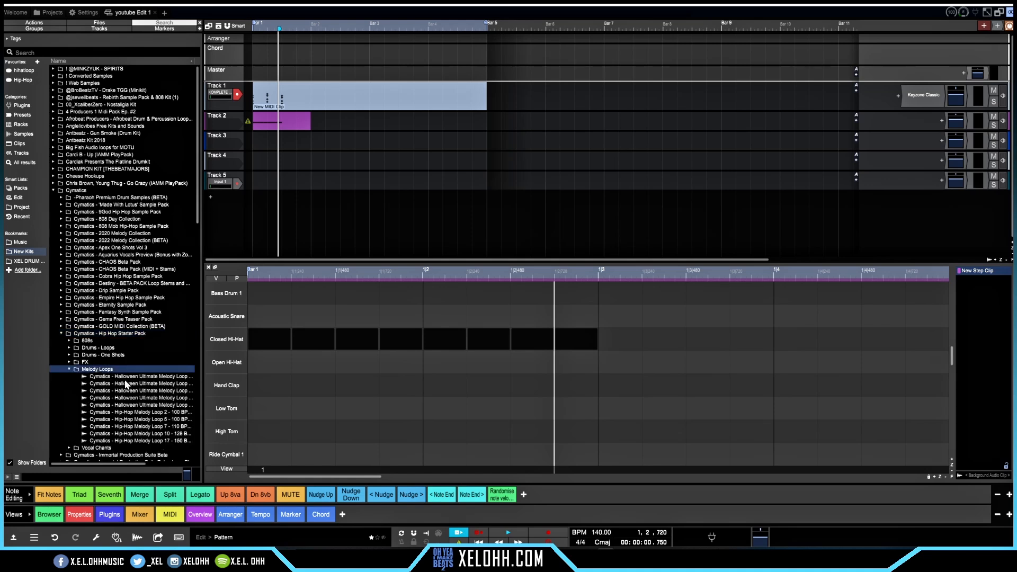
pyautogui.click(130, 412)
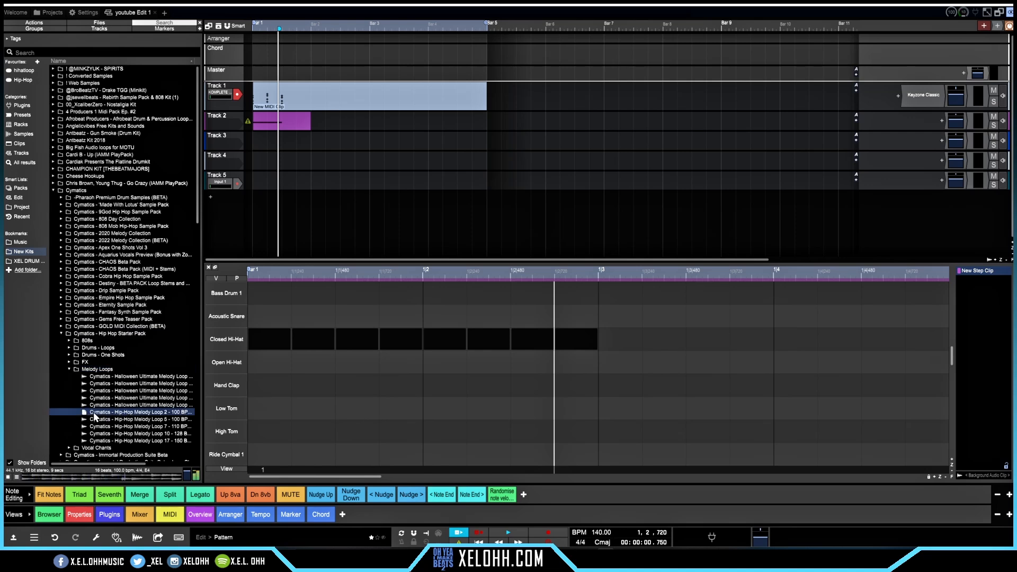
pyautogui.click(9, 478)
pyautogui.moveTo(93, 413); pyautogui.dragTo(273, 201)
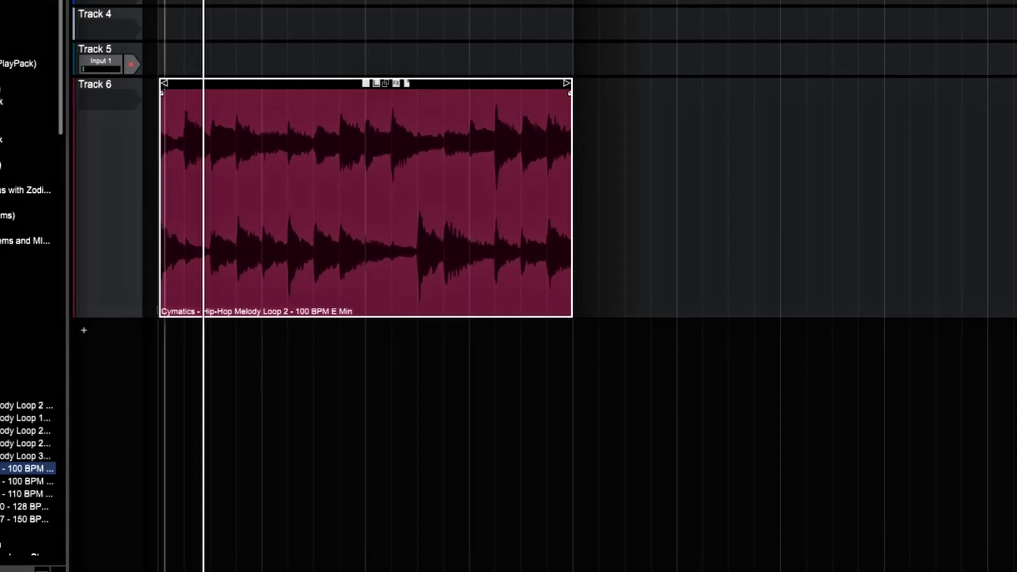
pyautogui.moveTo(356, 175)
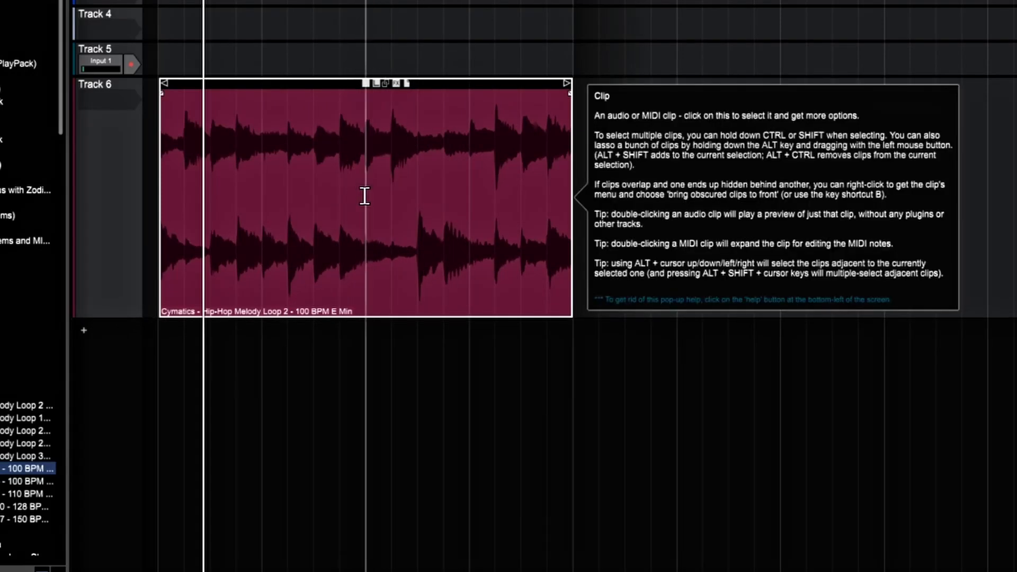
# - Examine the content-offset handle and neighbouring header controls of the melody loop clip on Track 6
pyautogui.click(367, 85)
pyautogui.moveTo(370, 89)
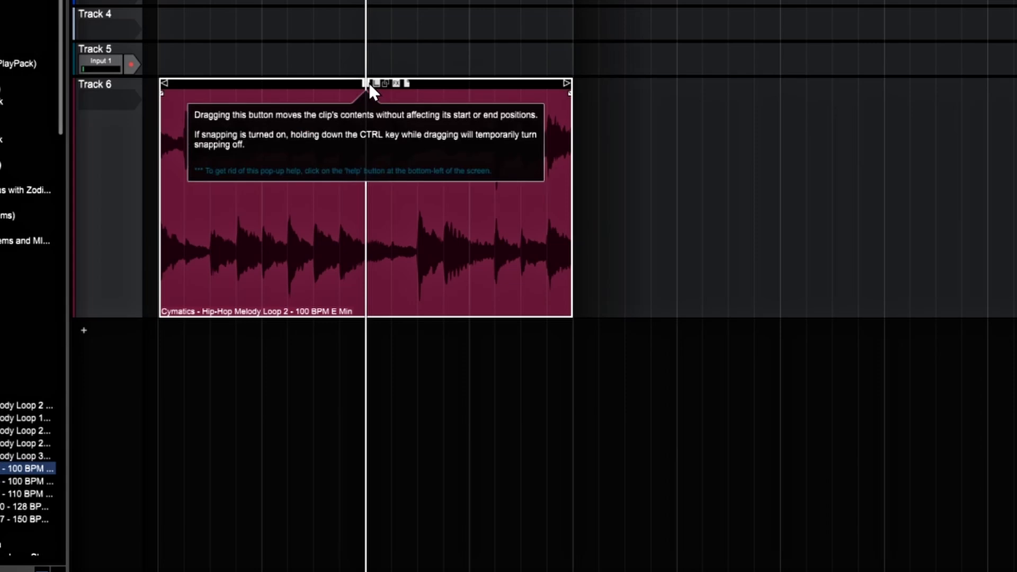
pyautogui.moveTo(370, 84); pyautogui.dragTo(375, 85)
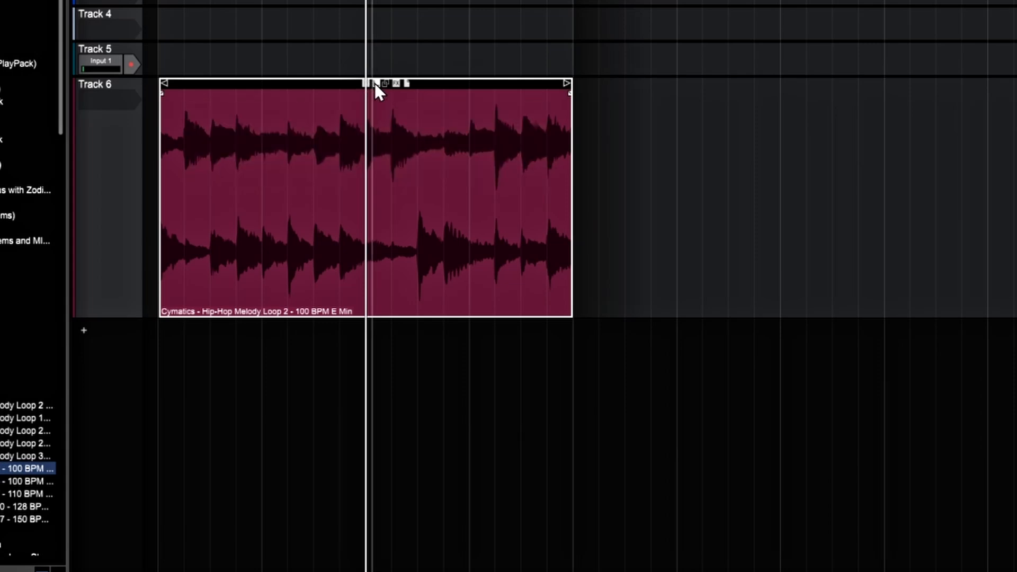
pyautogui.moveTo(375, 84)
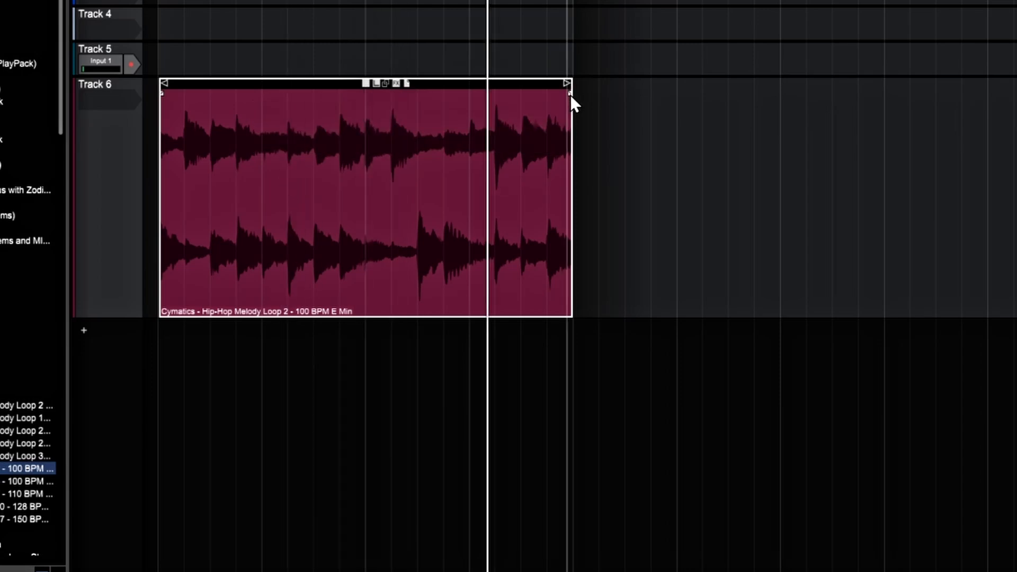
# - Try the fade-out, fade-in and end-edge handles of the Track 6 melody loop clip, returning them to their original positions
pyautogui.click(570, 91)
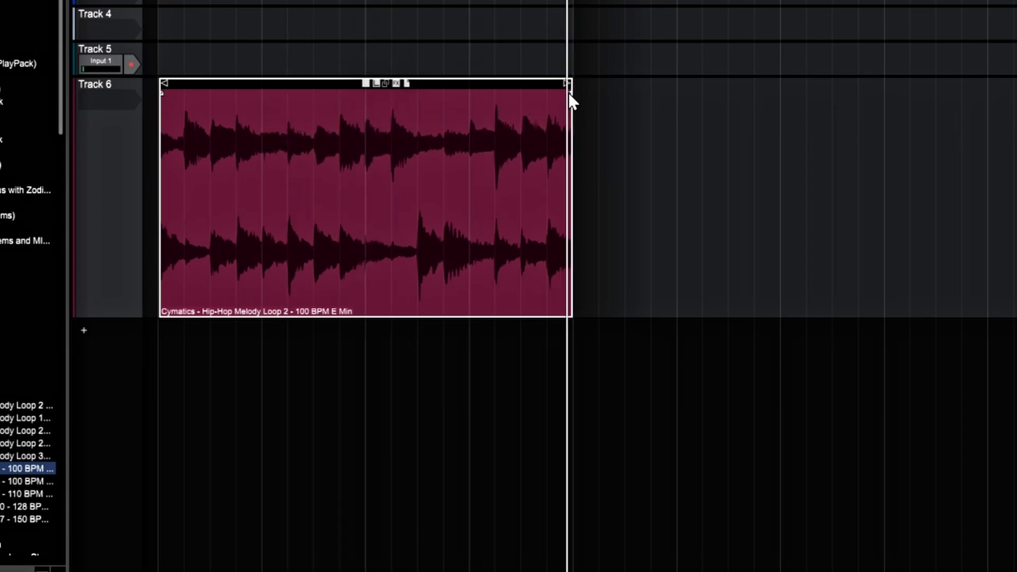
pyautogui.moveTo(568, 94)
pyautogui.mouseDown()
pyautogui.moveTo(499, 103)
pyautogui.moveTo(546, 114)
pyautogui.mouseUp()
pyautogui.moveTo(555, 110)
pyautogui.mouseDown()
pyautogui.moveTo(537, 109)
pyautogui.moveTo(569, 106)
pyautogui.mouseUp()
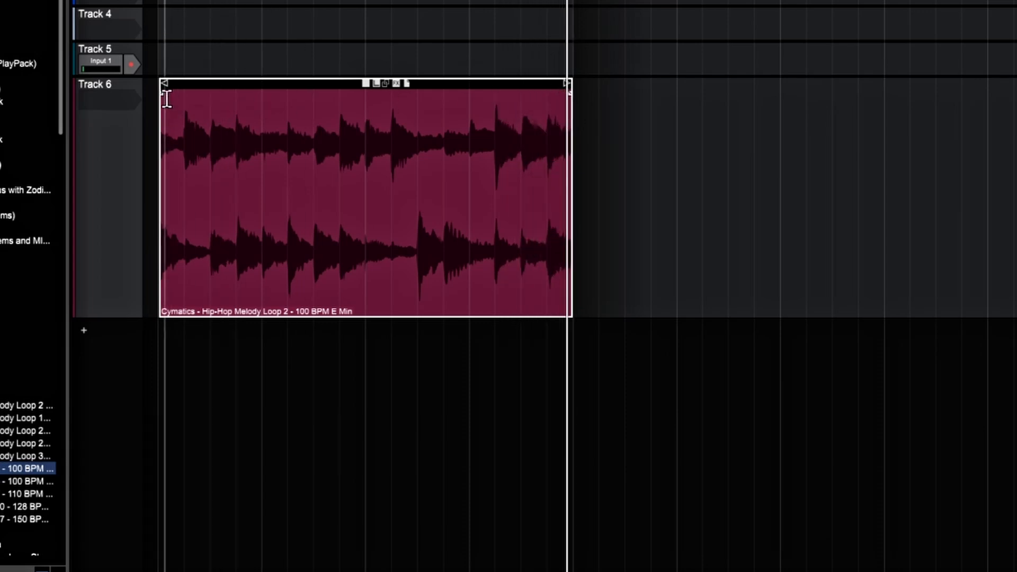
pyautogui.moveTo(161, 93)
pyautogui.mouseDown()
pyautogui.moveTo(204, 97)
pyautogui.moveTo(145, 98)
pyautogui.mouseUp()
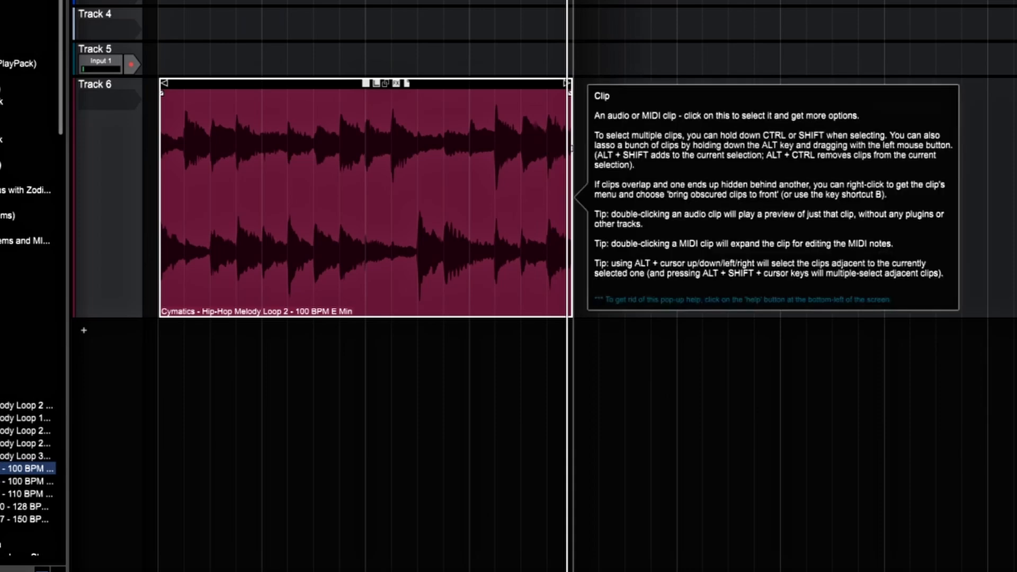
pyautogui.moveTo(571, 140)
pyautogui.mouseDown()
pyautogui.moveTo(485, 138)
pyautogui.moveTo(570, 141)
pyautogui.mouseUp()
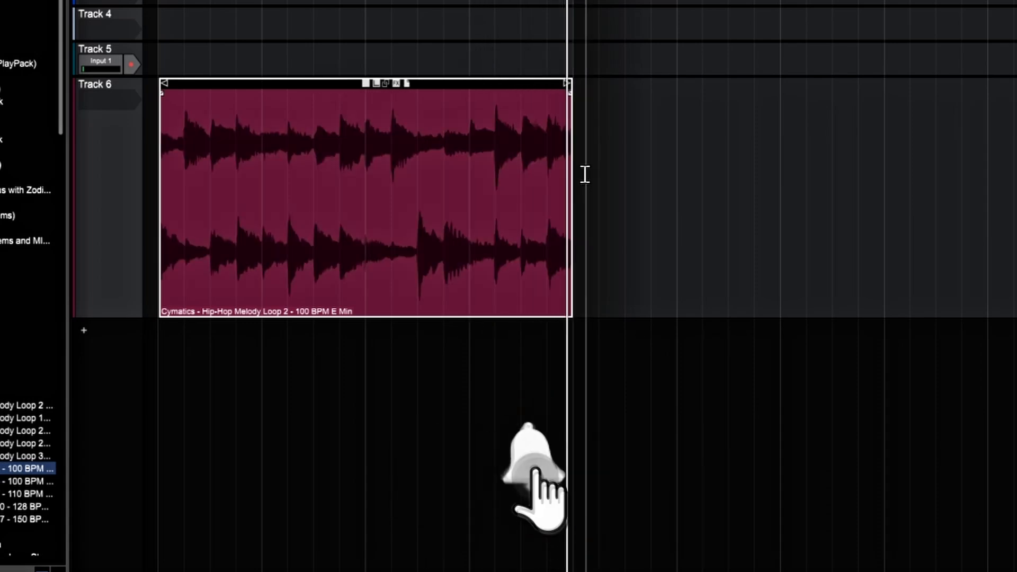
# - Add Volume, Pitch shift and Reverse clip effects to the melody loop clip on Track 6
pyautogui.rightClick(504, 80)
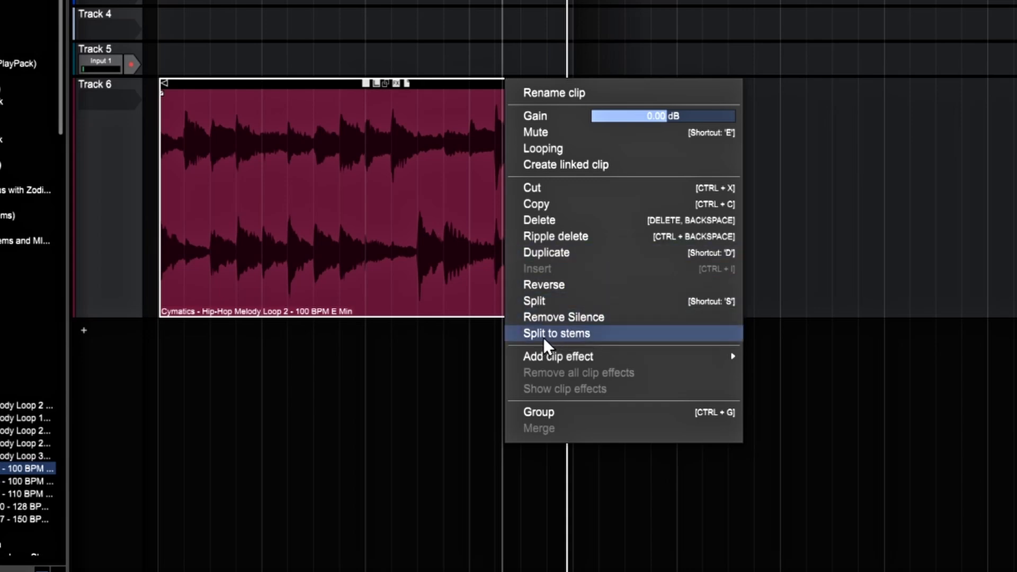
pyautogui.moveTo(583, 358)
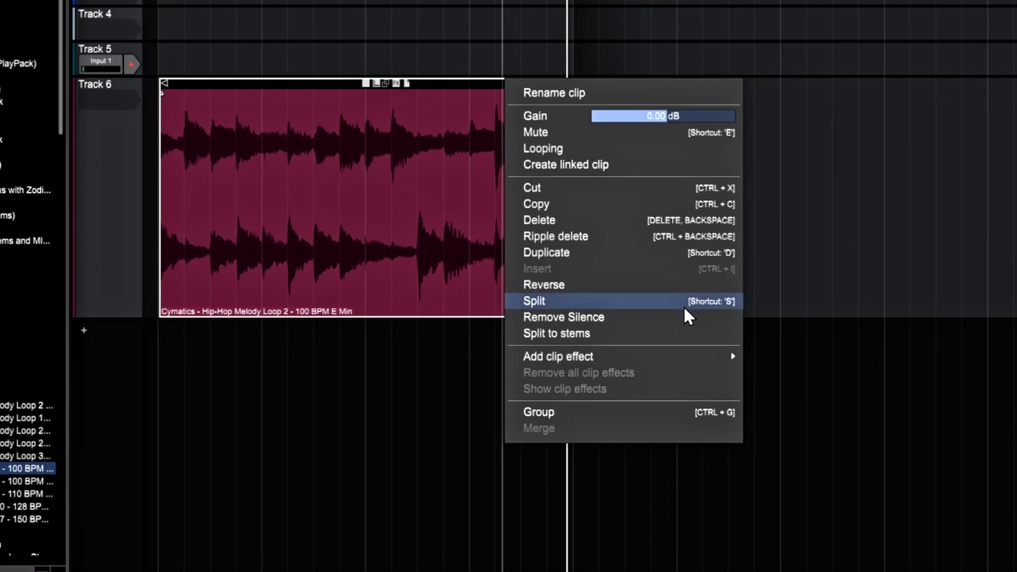
pyautogui.moveTo(673, 356)
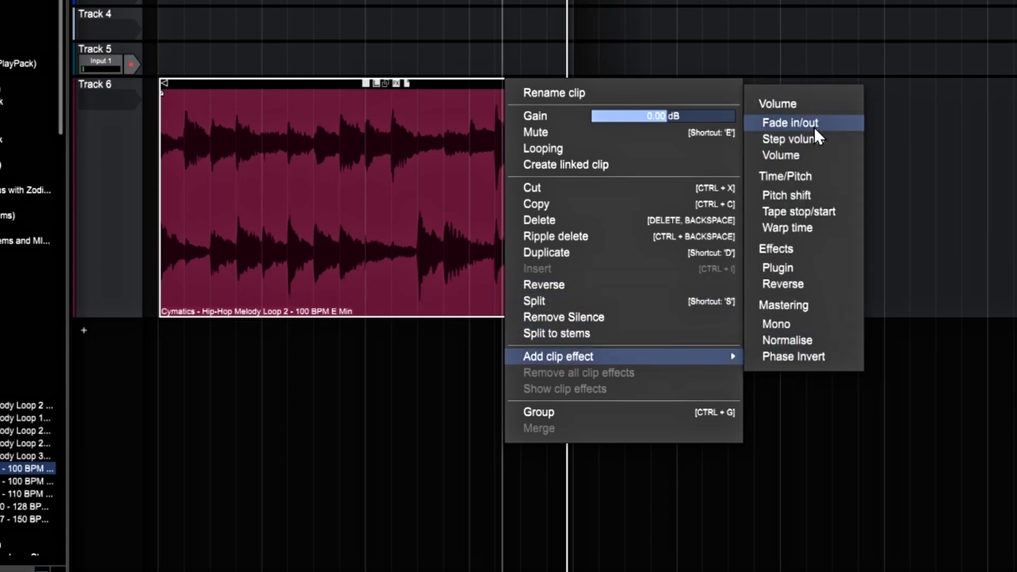
pyautogui.click(792, 155)
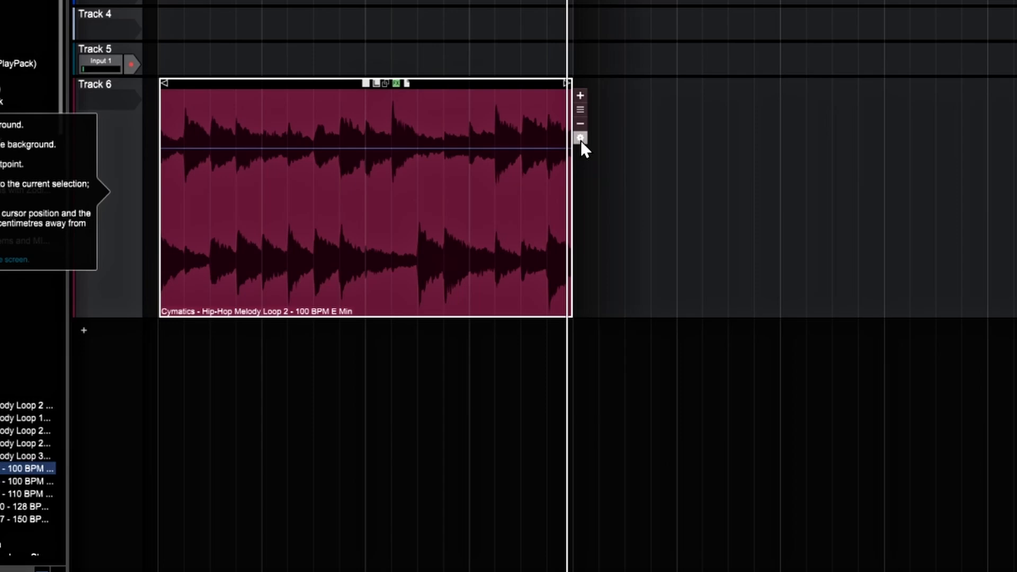
pyautogui.click(579, 97)
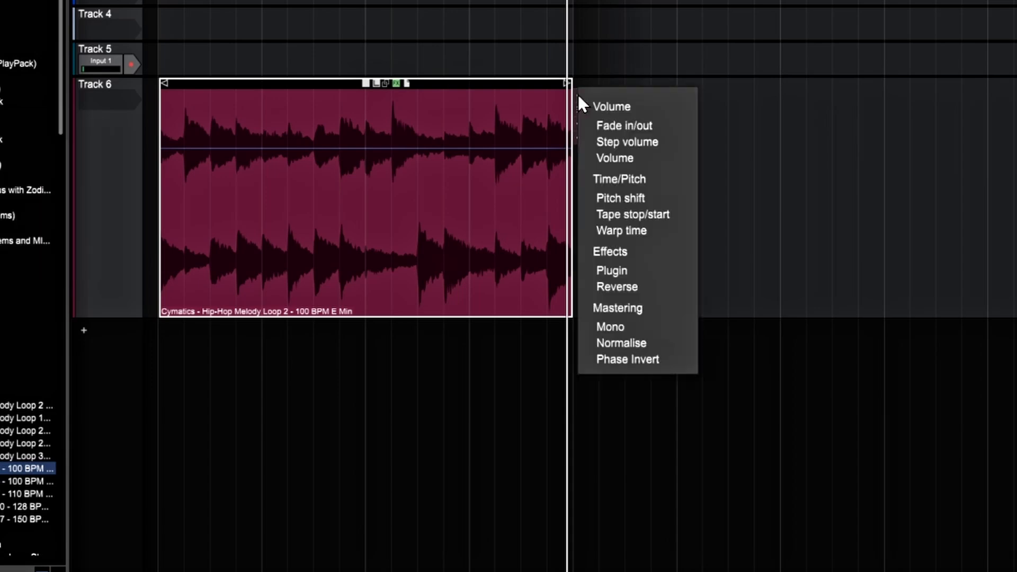
pyautogui.click(639, 201)
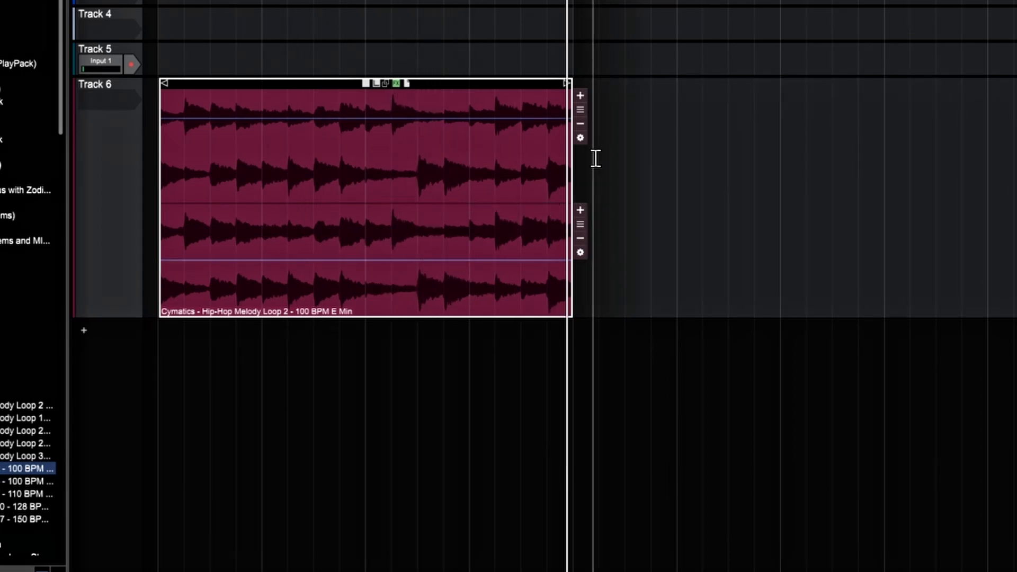
pyautogui.moveTo(550, 209)
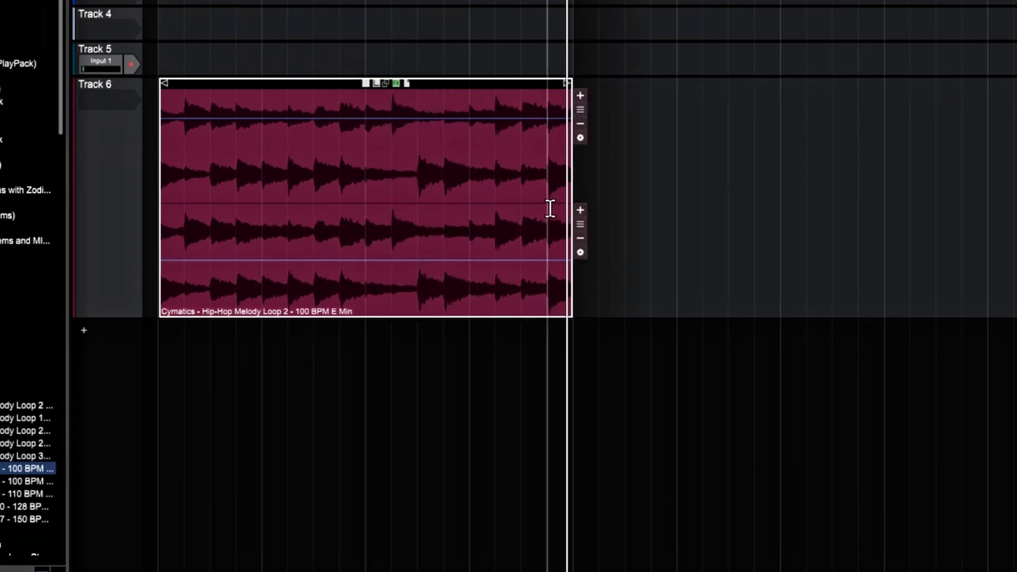
pyautogui.click(580, 211)
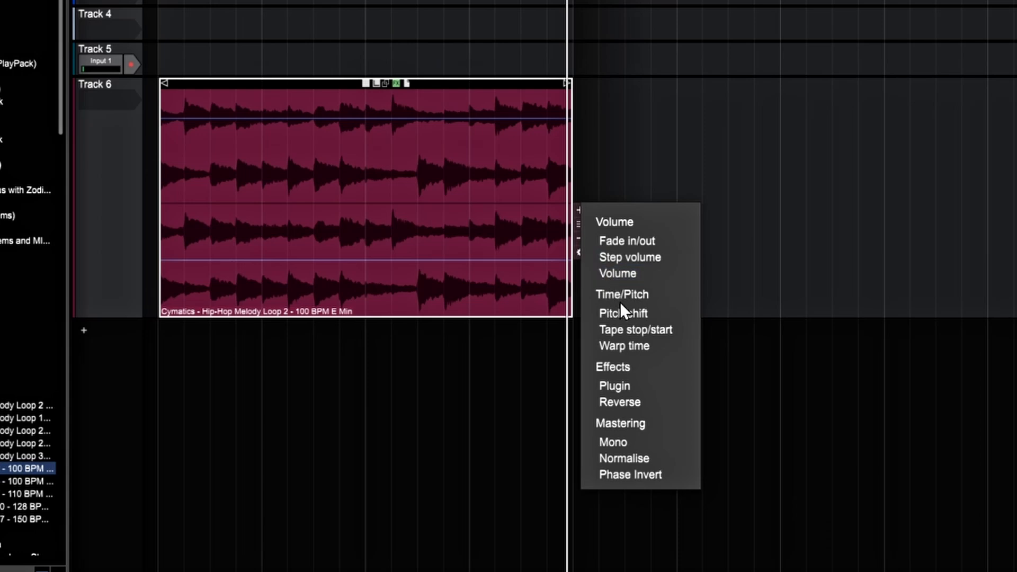
pyautogui.click(636, 400)
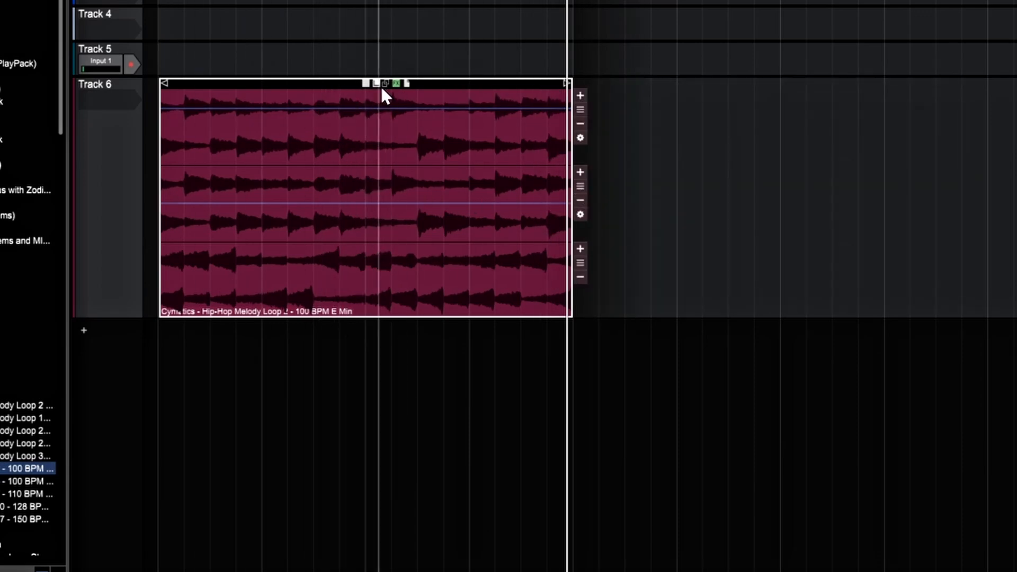
# - Remove all clip effects from the melody loop clip on Track 6
pyautogui.click(395, 84)
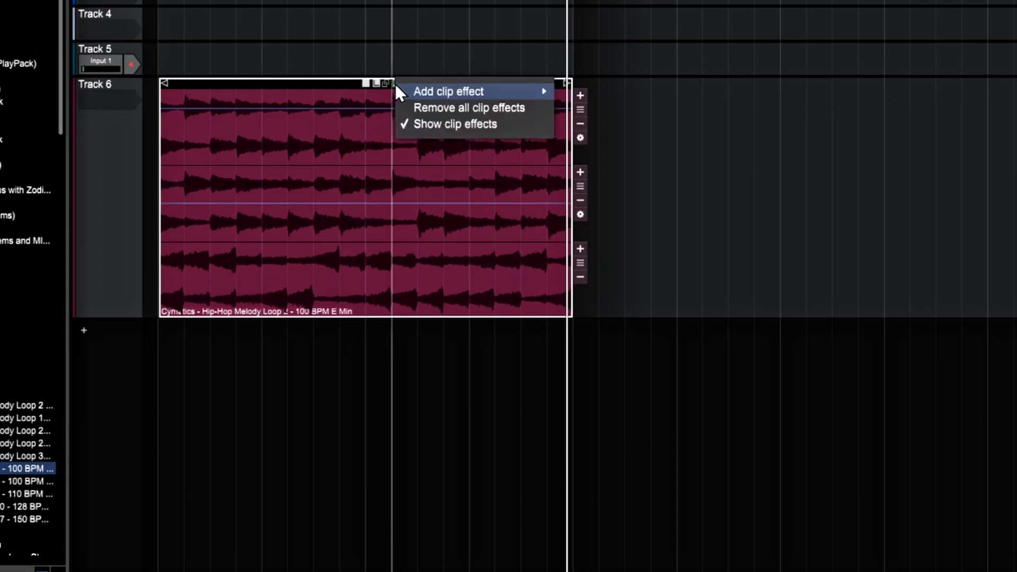
pyautogui.click(508, 108)
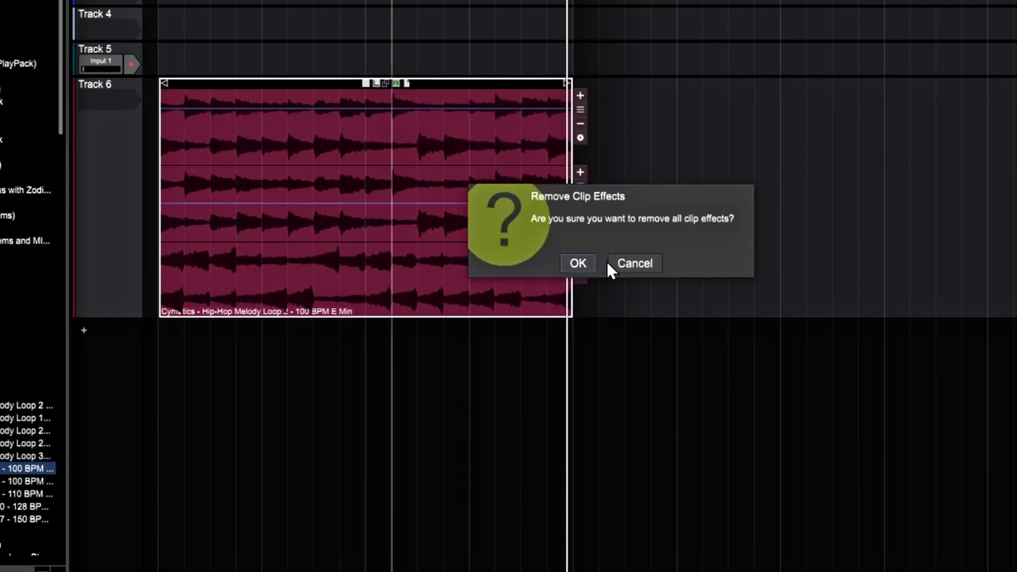
pyautogui.click(578, 264)
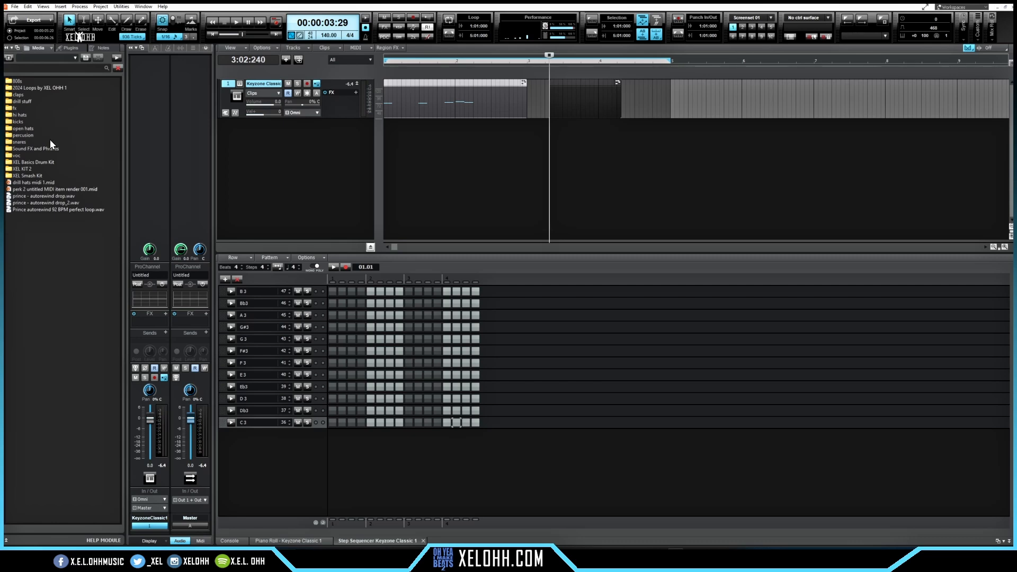
# - Switch to Cakewalk and browse the media files to the Cymatics Hip Hop Starter Pack's Melody Loops folder
pyautogui.click(10, 57)
pyautogui.doubleClick(24, 196)
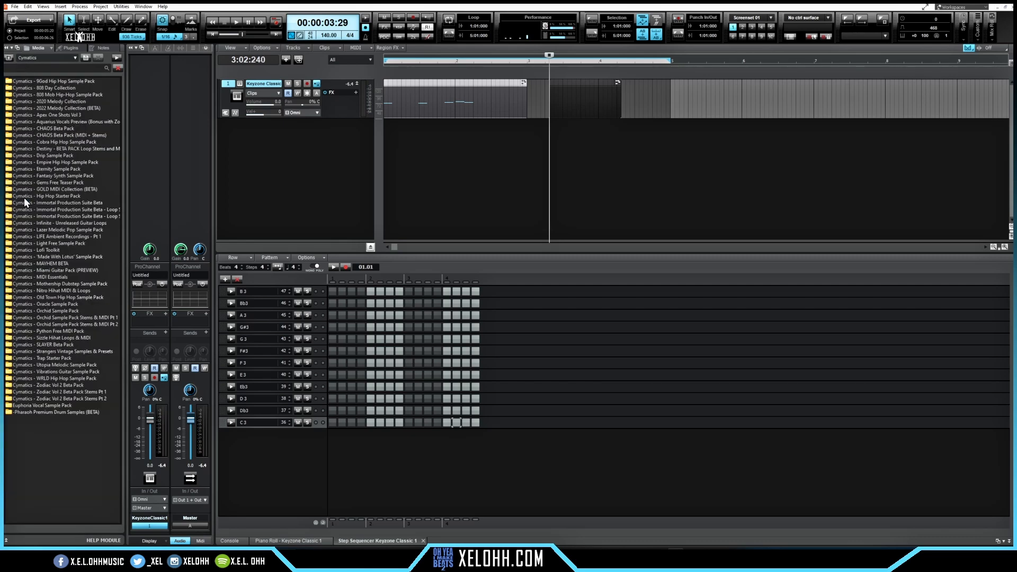
pyautogui.doubleClick(51, 196)
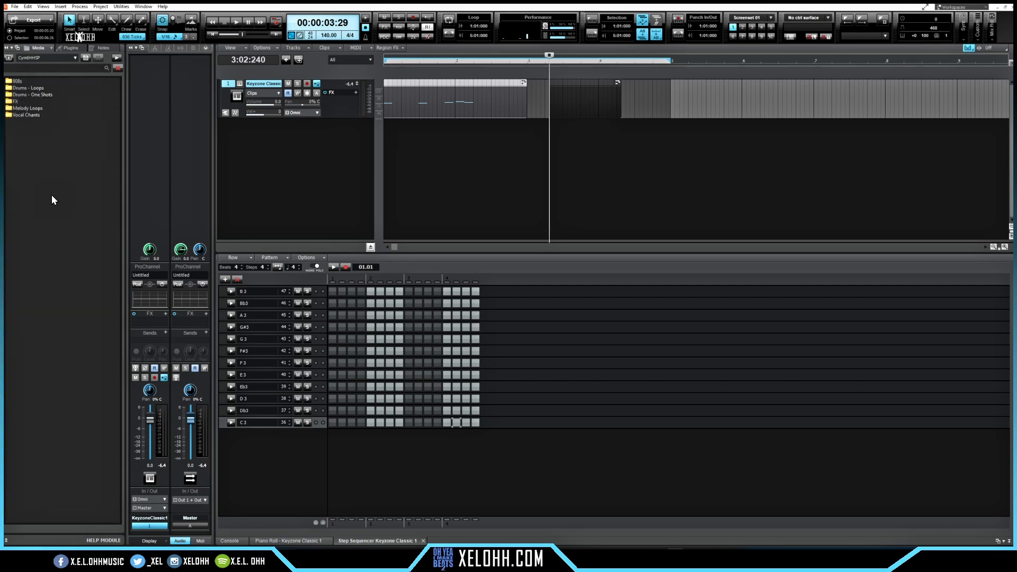
pyautogui.doubleClick(27, 109)
# - Place Hip-Hop Melody Loop 2 at bar 1 on a new expanded track and undo the placement
pyautogui.click(71, 115)
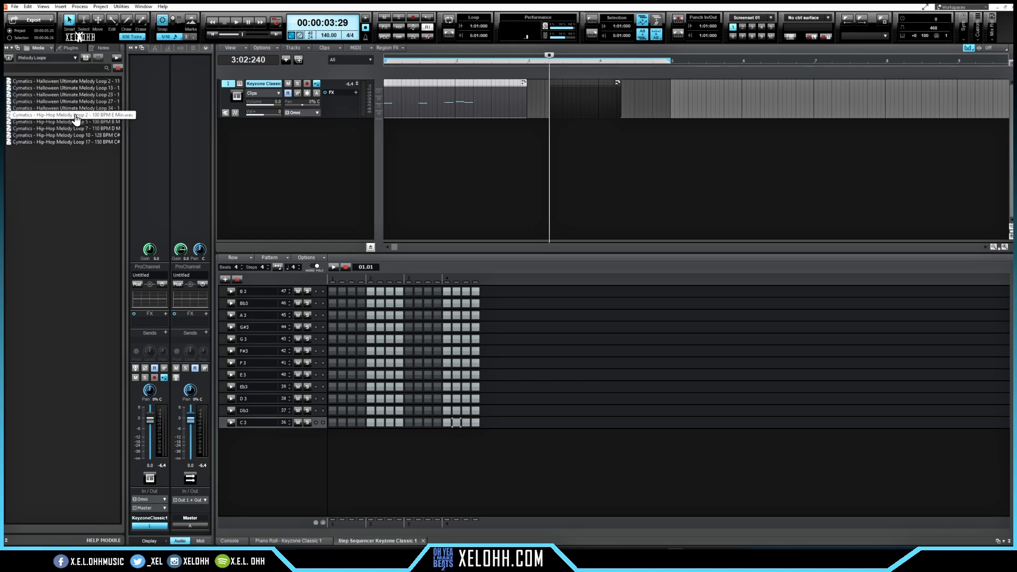
pyautogui.moveTo(71, 119); pyautogui.dragTo(288, 164)
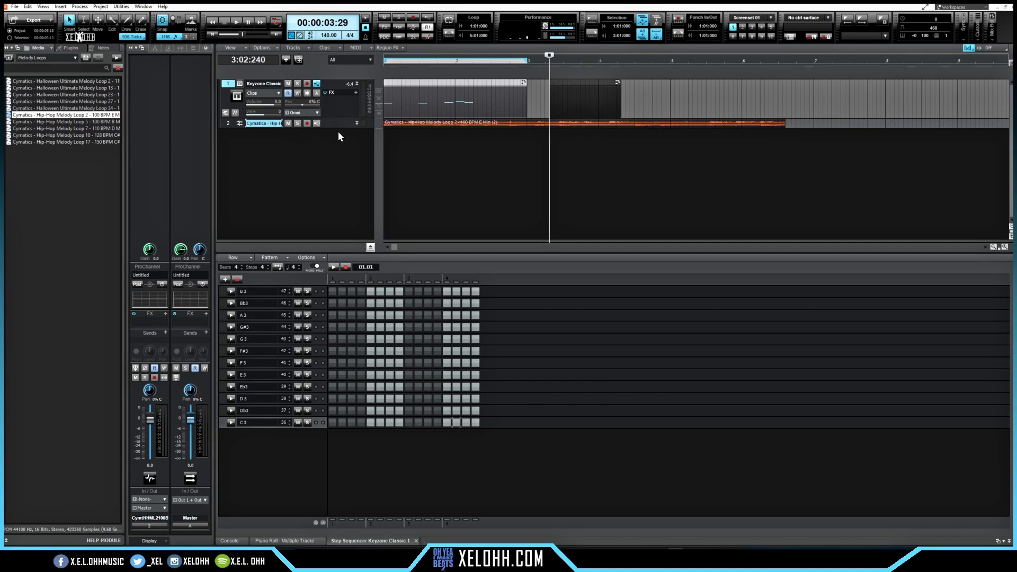
pyautogui.click(357, 124)
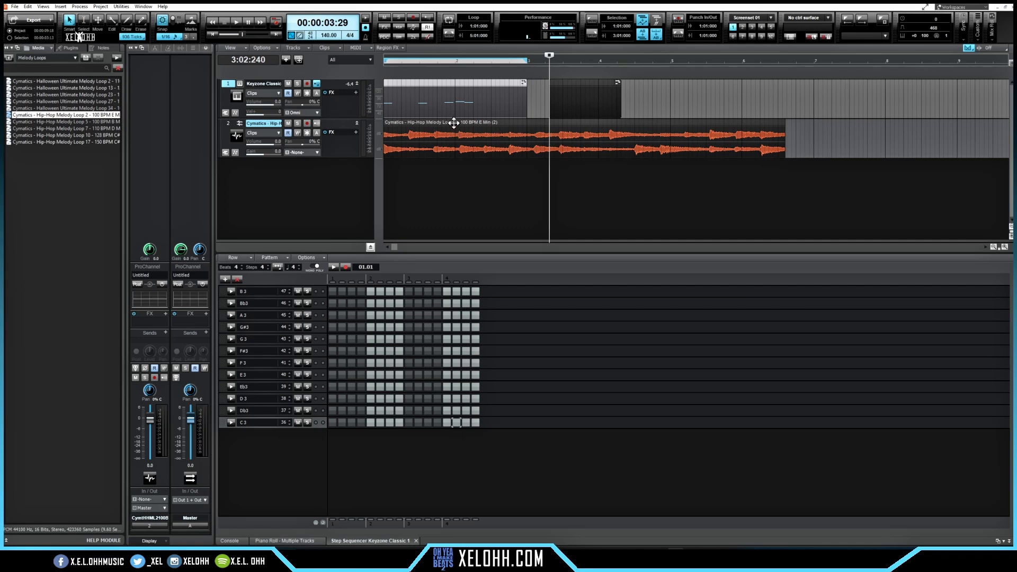
pyautogui.hotkey('ctrl', 'z')
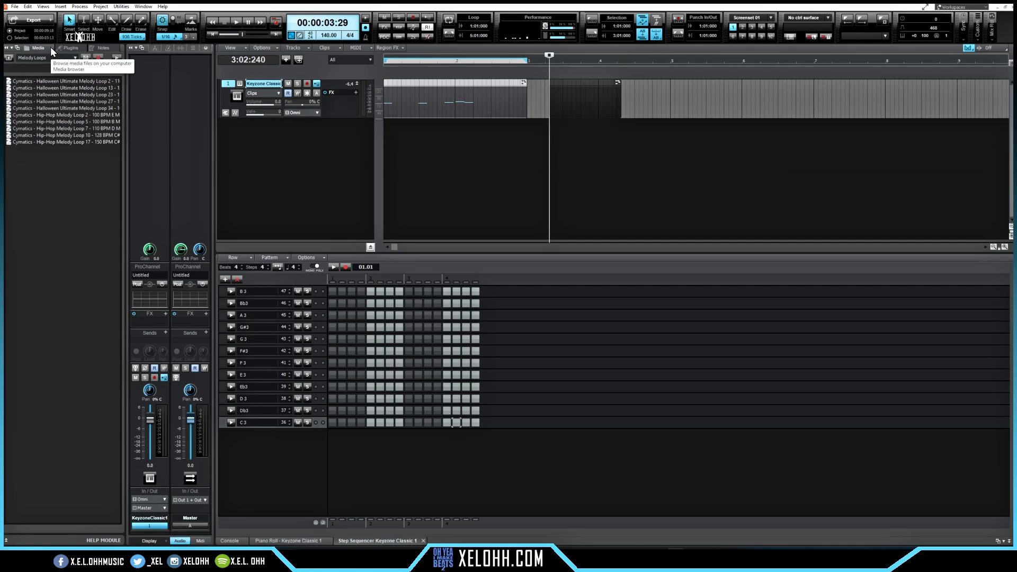
# - Enable Preview at Host Tempo for the media browser and preview Hip-Hop Melody Loop 2
pyautogui.click(50, 47)
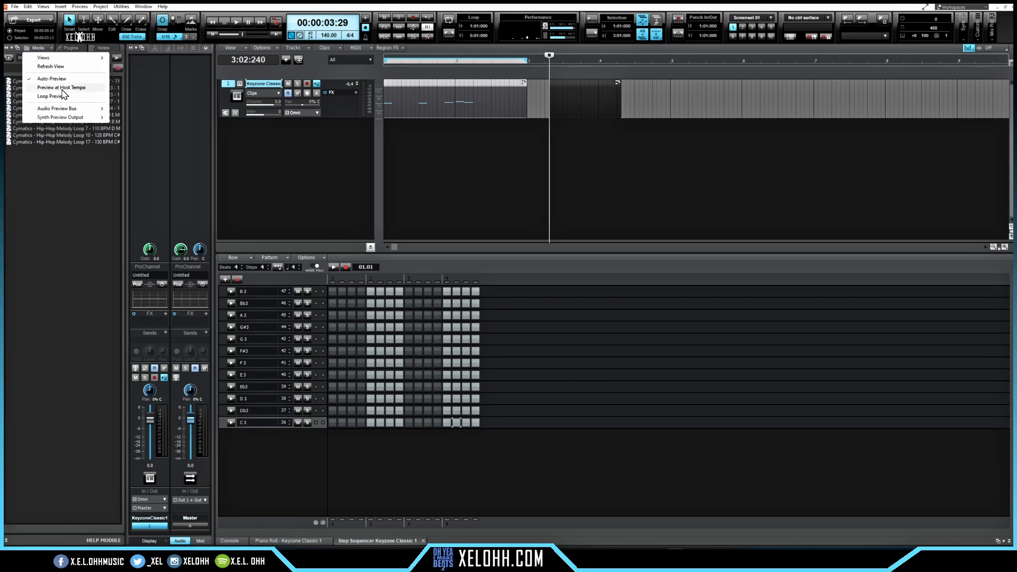
pyautogui.click(28, 88)
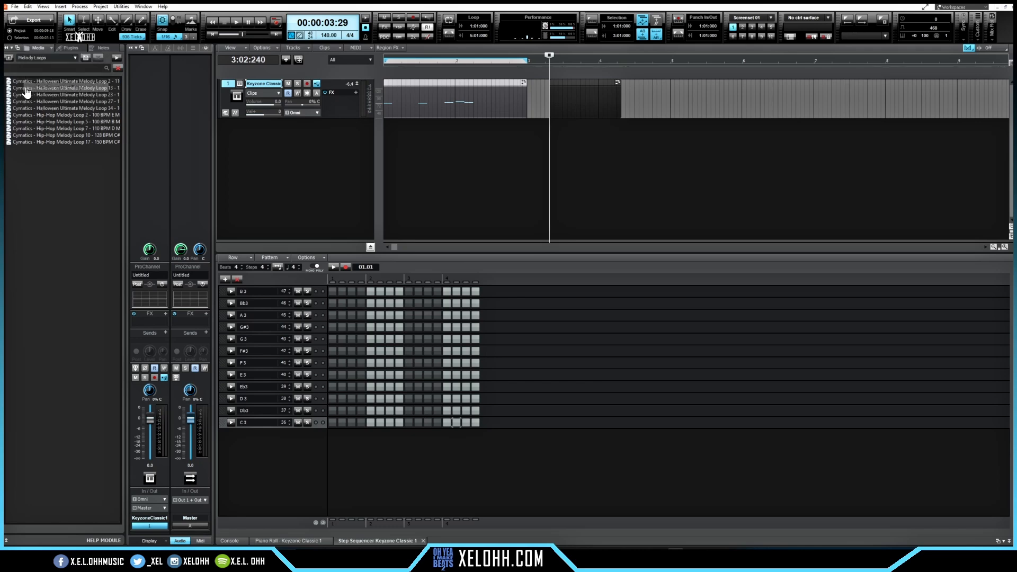
pyautogui.click(61, 115)
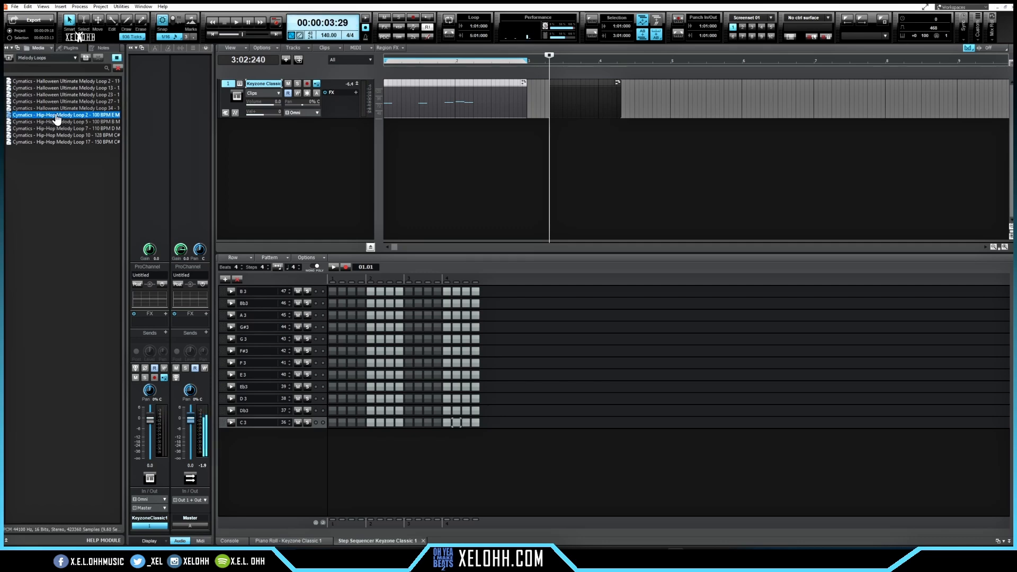
# - Place Hip-Hop Melody Loop 2 at bar 1 on a new track below Keyzone Classic and expand that track
pyautogui.moveTo(55, 117); pyautogui.dragTo(302, 150)
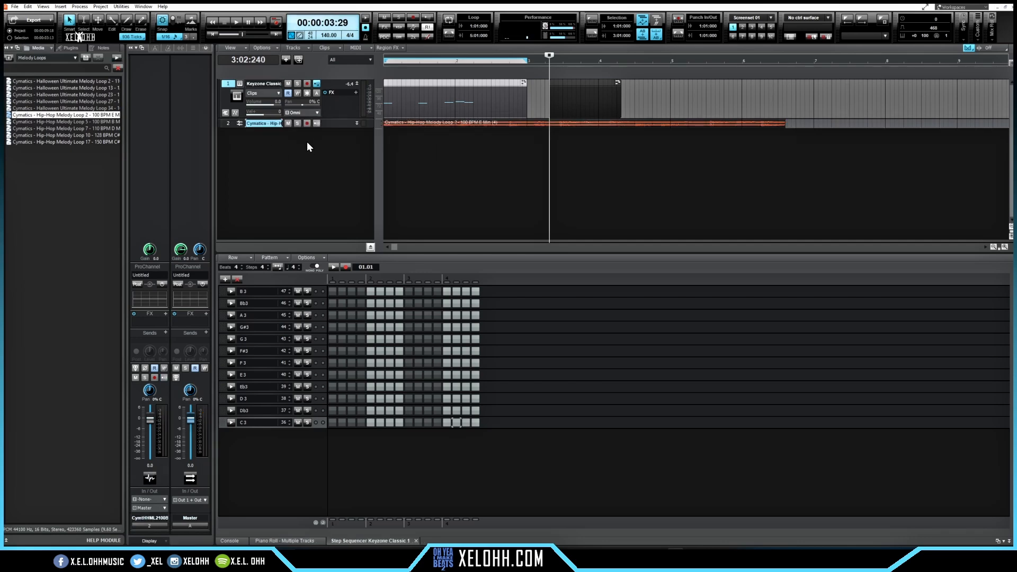
pyautogui.click(356, 125)
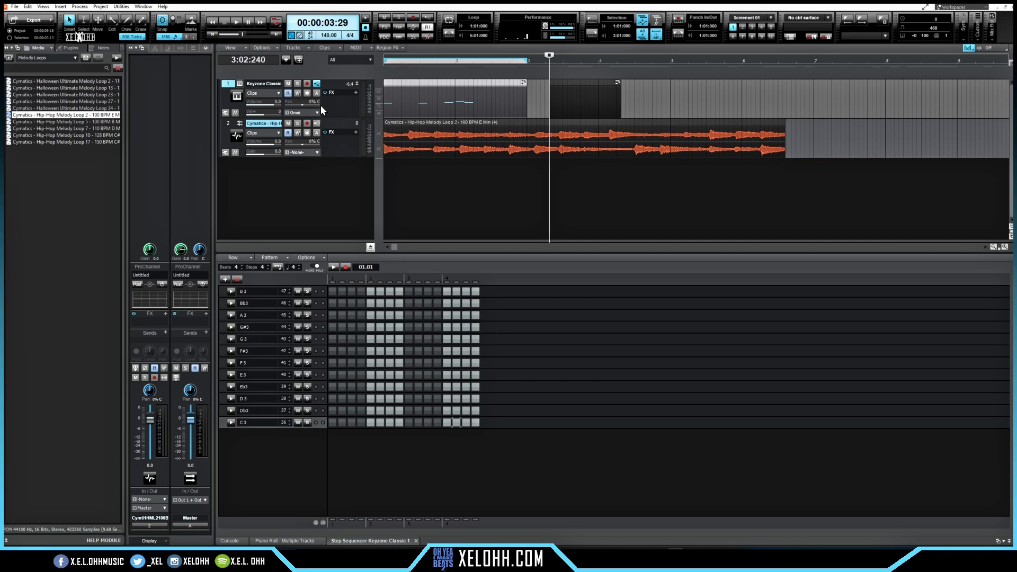
# - Mute the Keyzone Classic track and play the melody loop from the start of the project
pyautogui.click(287, 84)
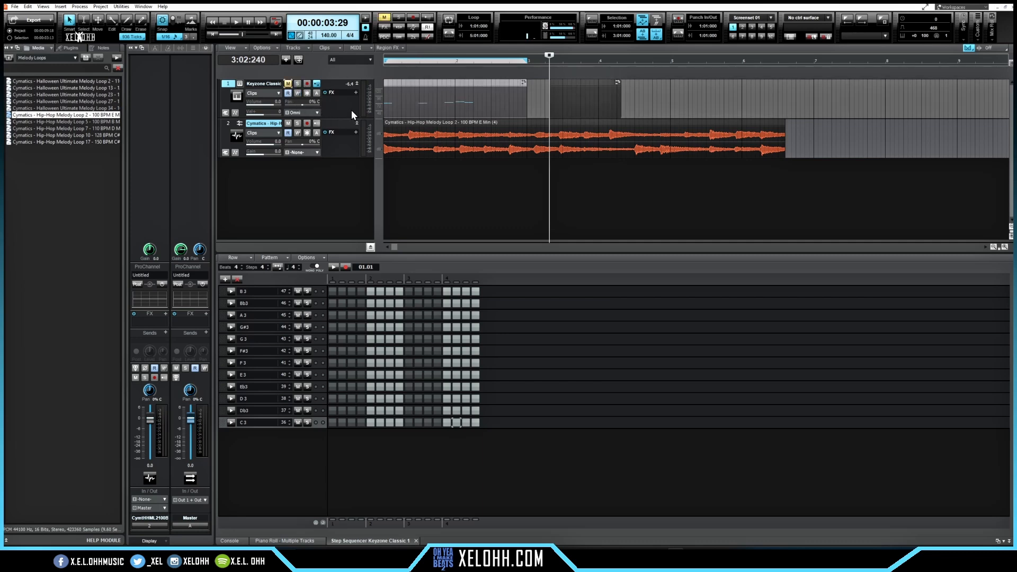
pyautogui.press('space')
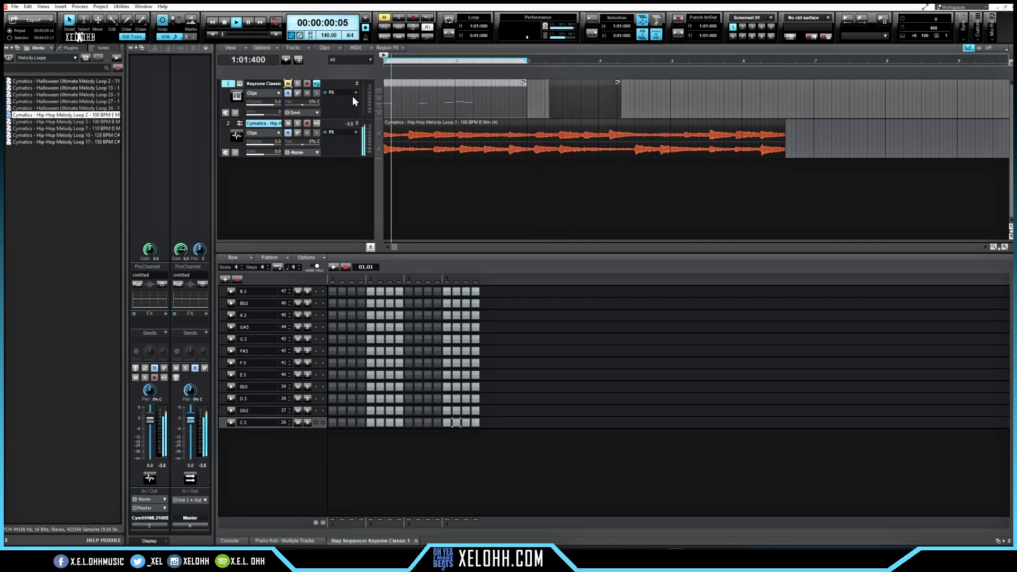
pyautogui.press('space')
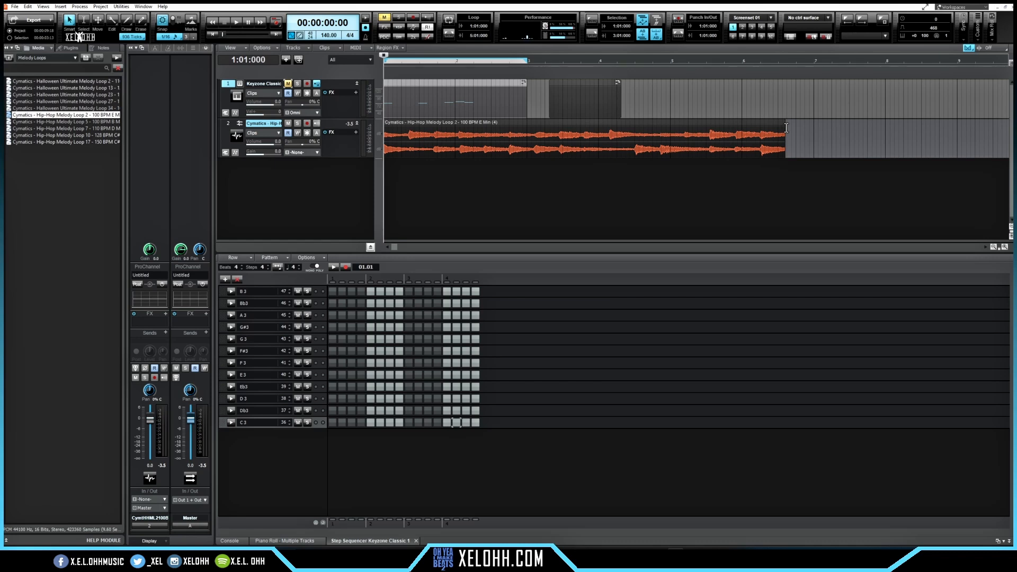
# - Time-stretch the melody loop clip on track 2 to 89.29% so it ends at bar 6
pyautogui.moveTo(786, 134); pyautogui.dragTo(744, 136)
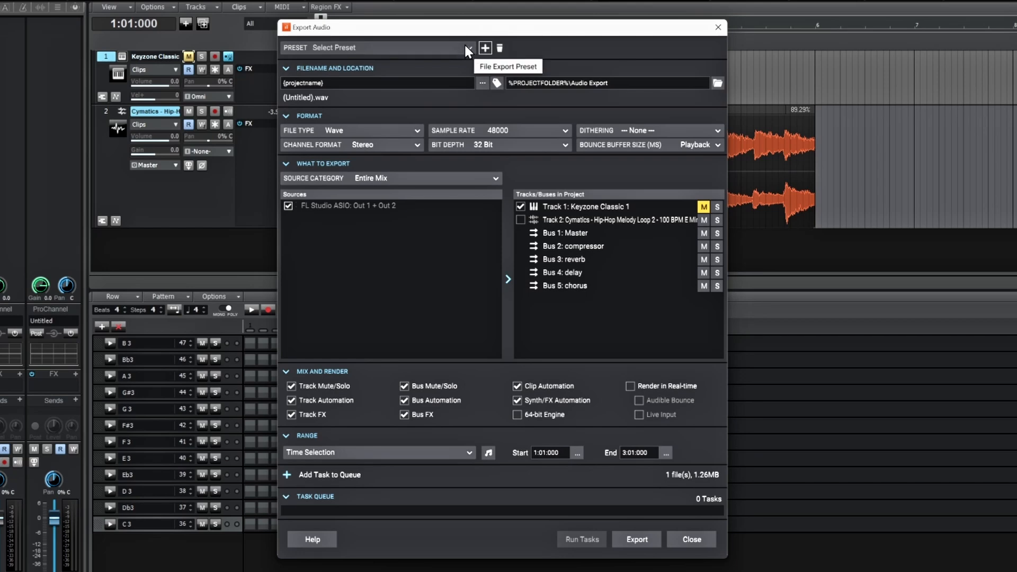
# - Examine the export folder selection and the filename token options for the audio export, leaving both without changes
pyautogui.click(482, 83)
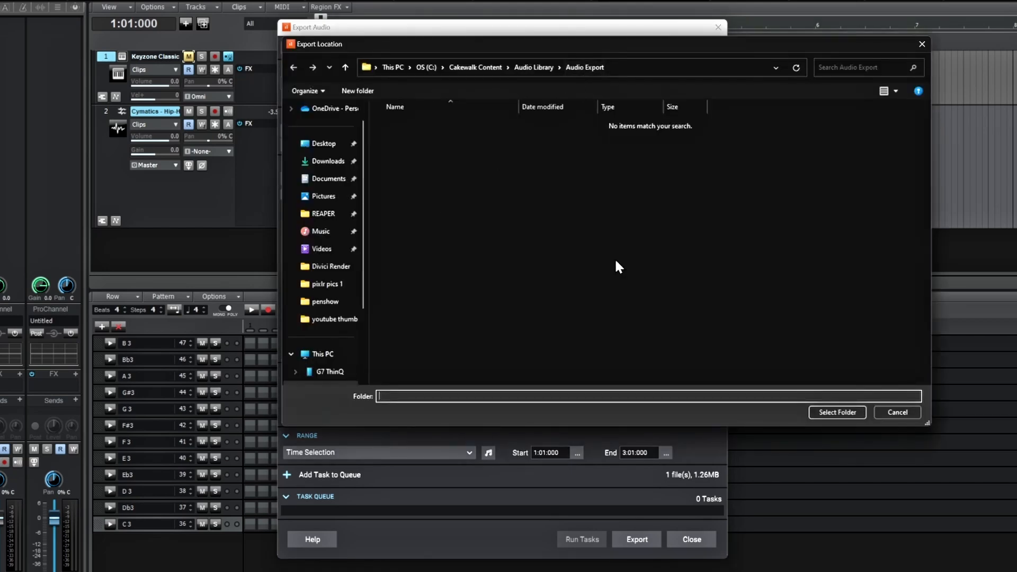
pyautogui.click(902, 412)
pyautogui.click(496, 83)
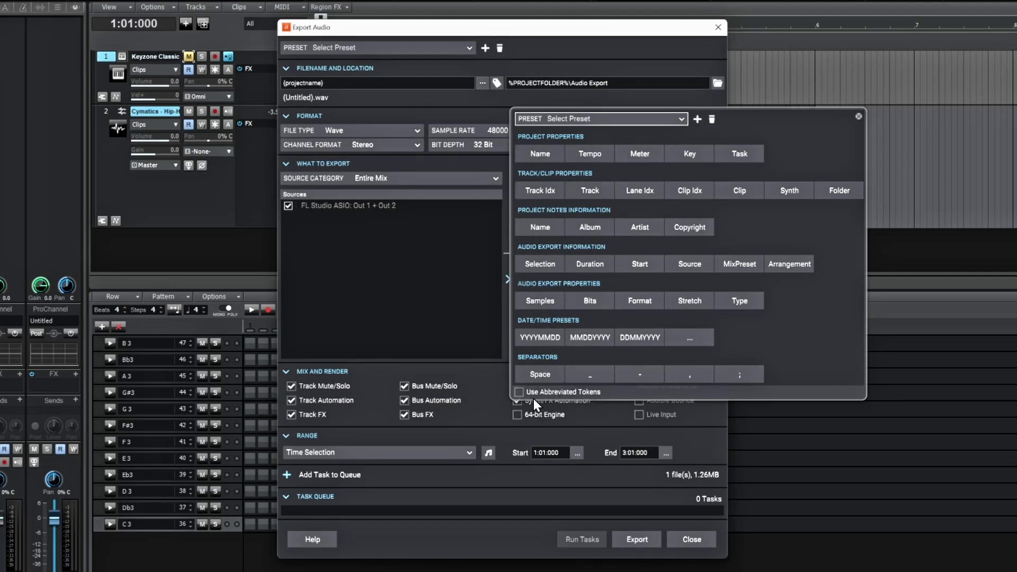
pyautogui.click(858, 116)
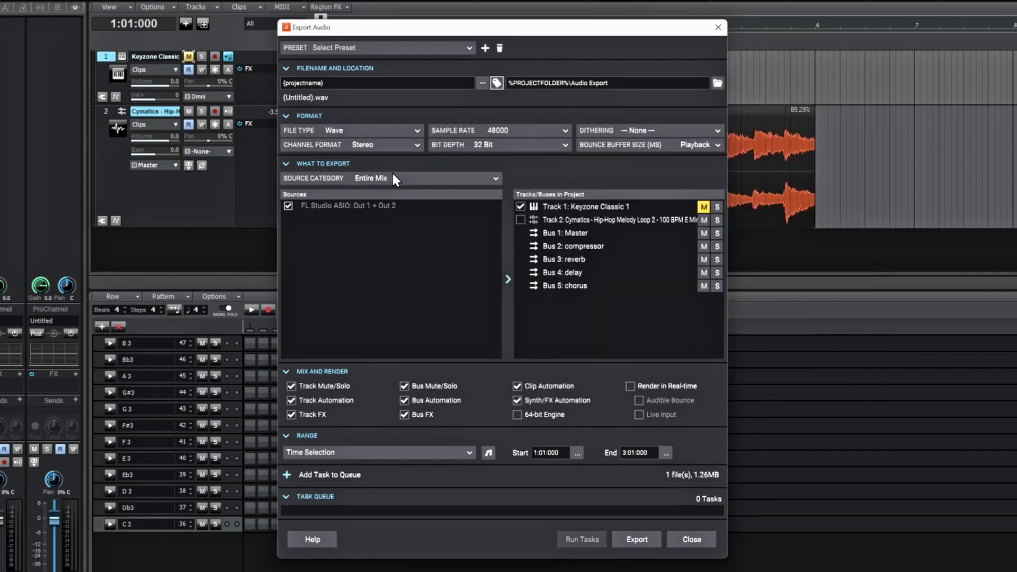
# - Review the available source categories and range options for the audio export, keeping Entire Mix and Time Selection
pyautogui.click(495, 179)
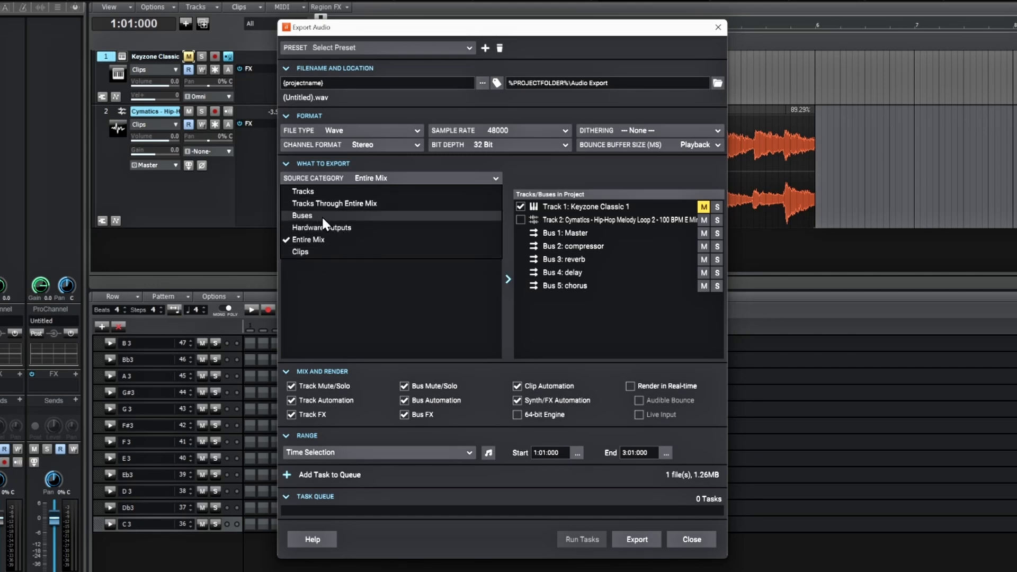
pyautogui.click(492, 177)
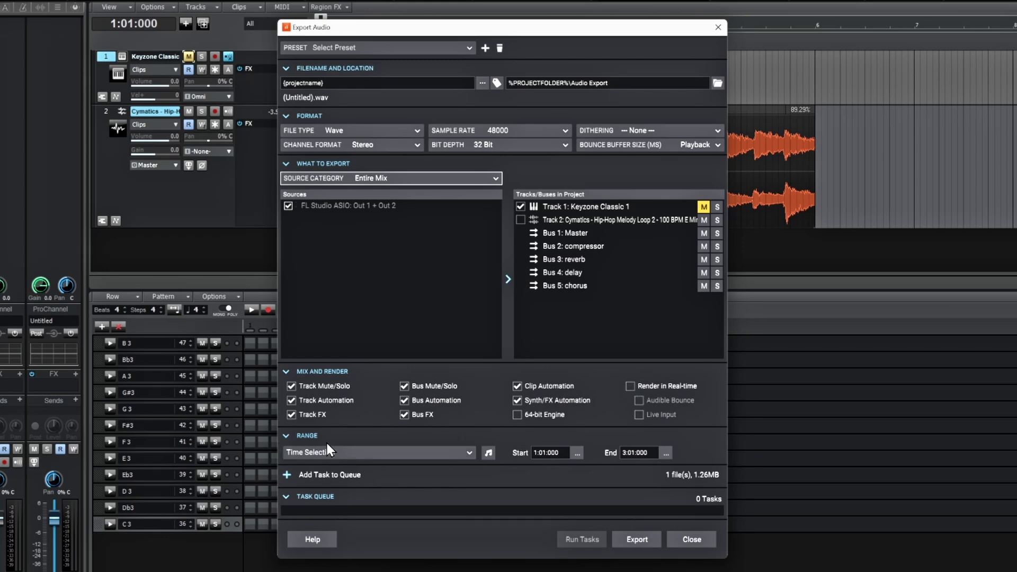
pyautogui.click(470, 452)
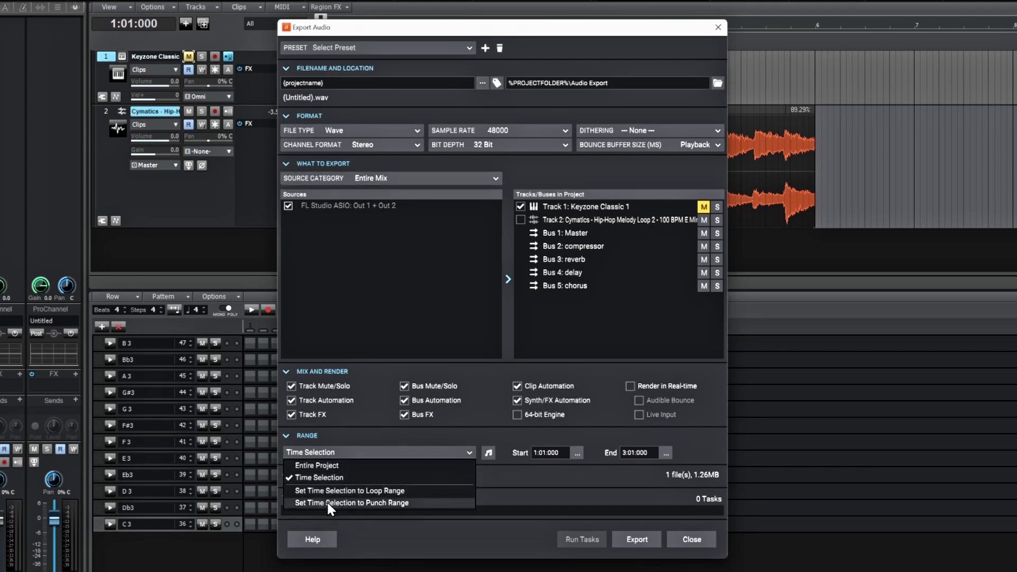
pyautogui.click(504, 435)
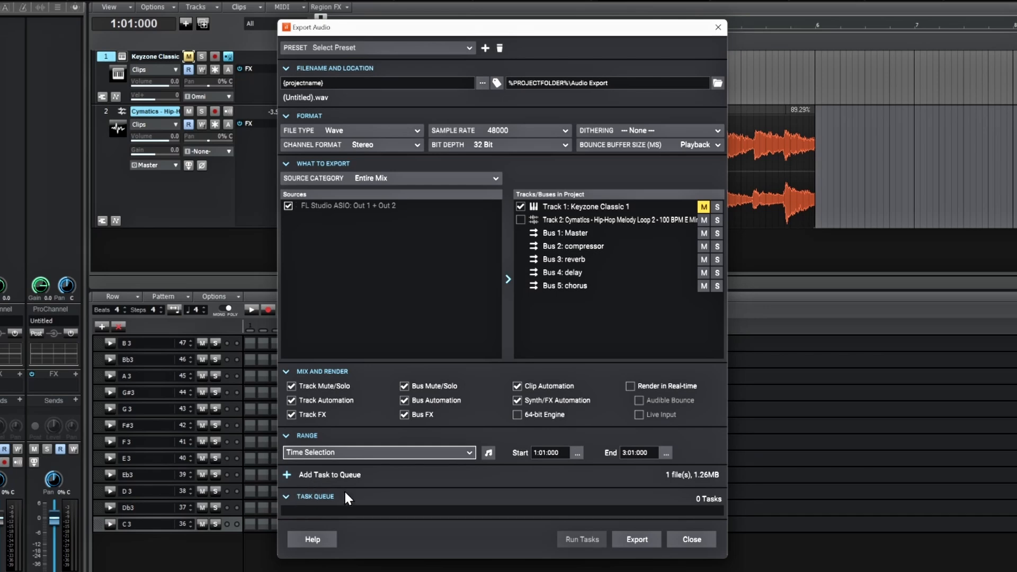
# - Set the export file type to MP3 and start adding the export to the task queue, cancelling at the MP3 options
pyautogui.click(414, 128)
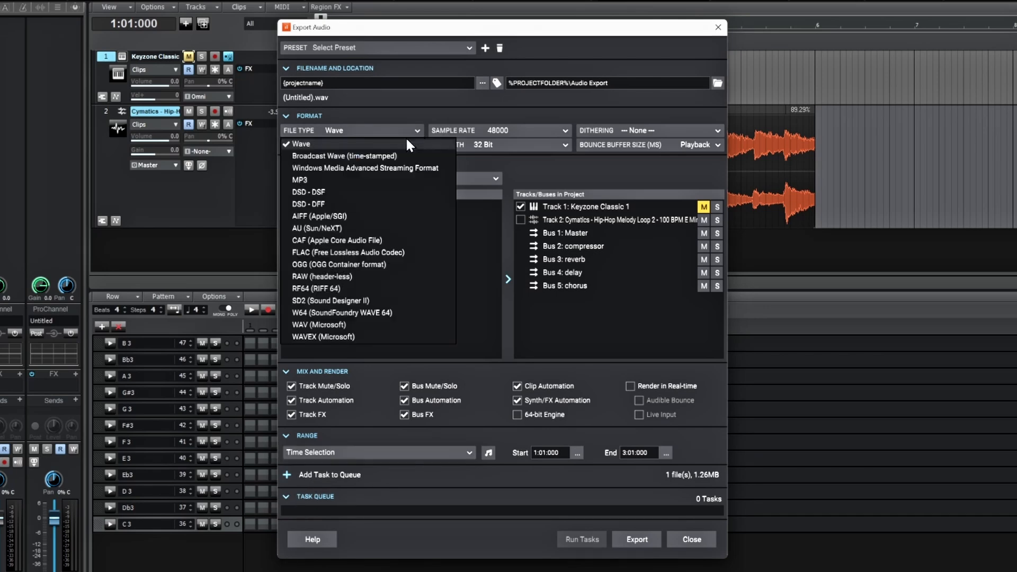
pyautogui.click(344, 174)
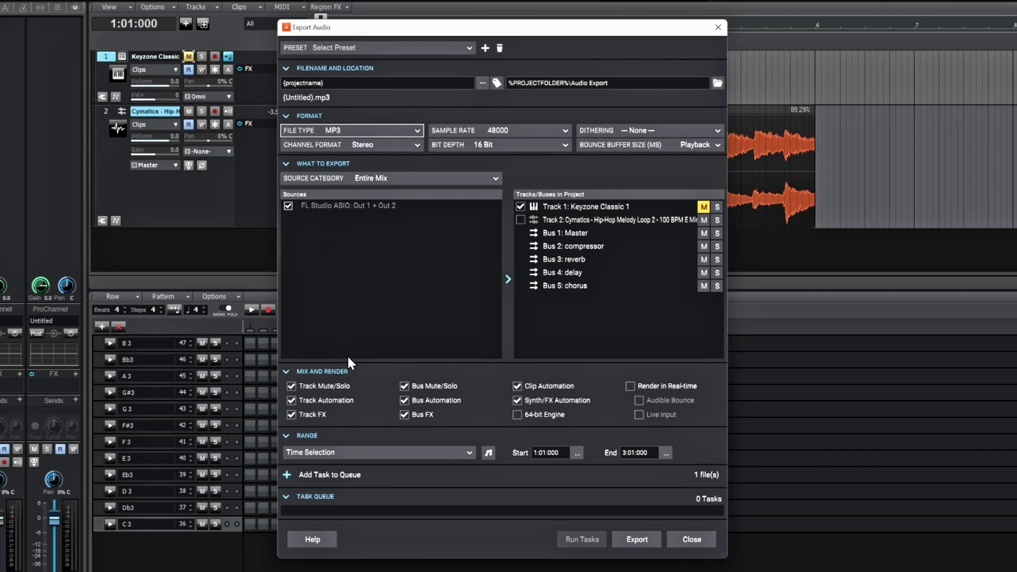
pyautogui.click(285, 474)
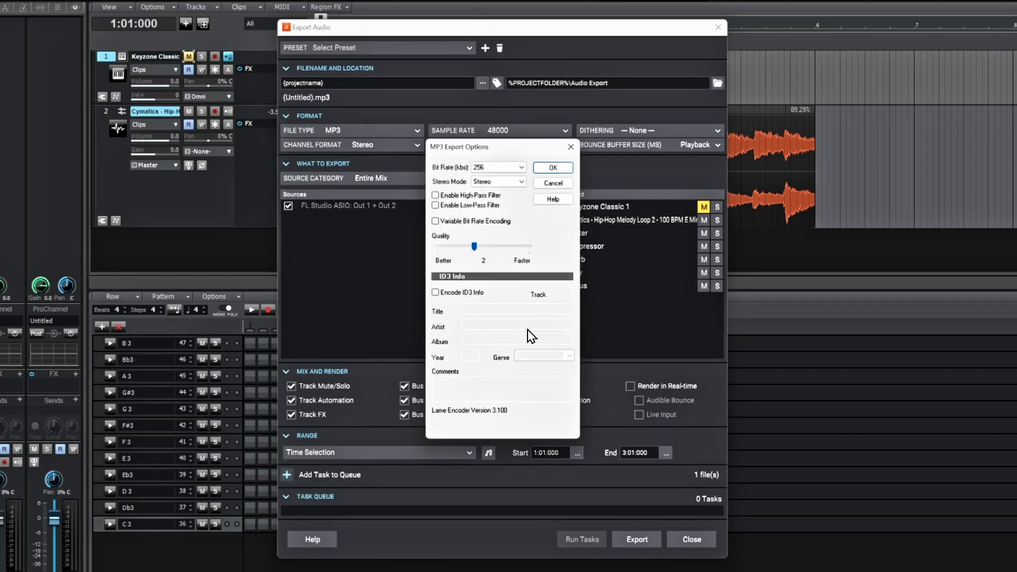
pyautogui.click(555, 182)
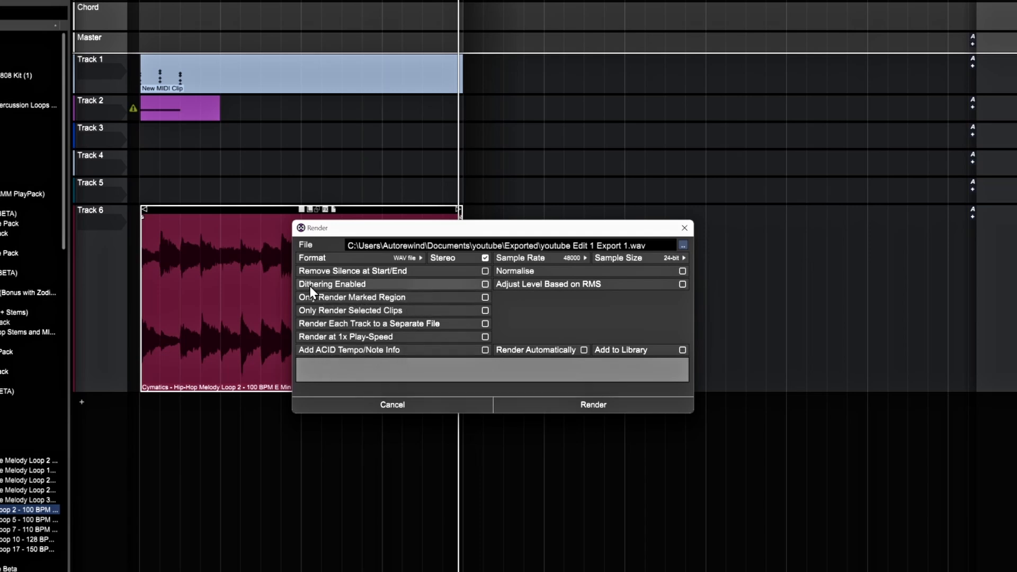
# - In Waveform's render settings, review the available file formats and the output file location without changing them
pyautogui.click(419, 258)
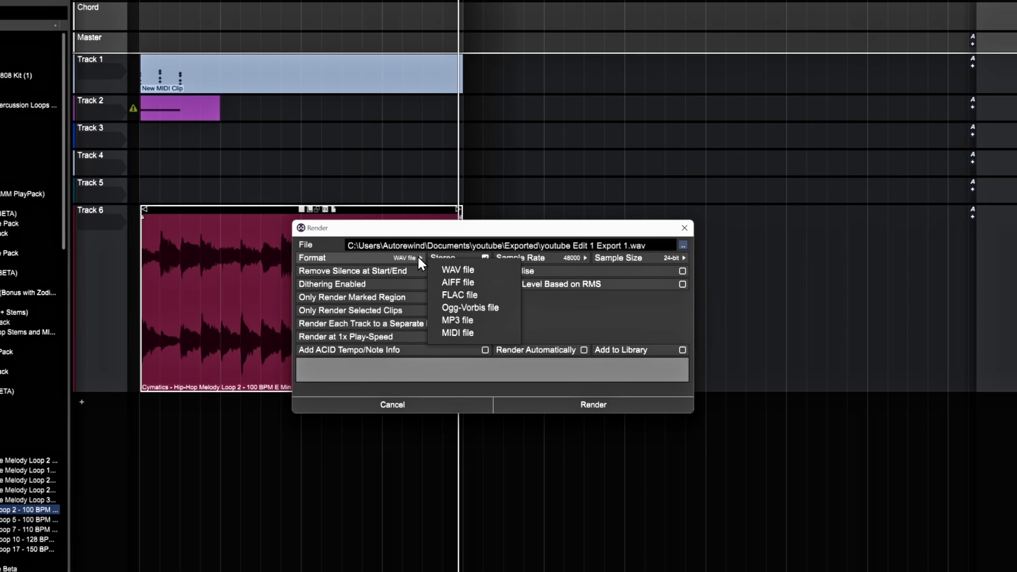
pyautogui.click(591, 319)
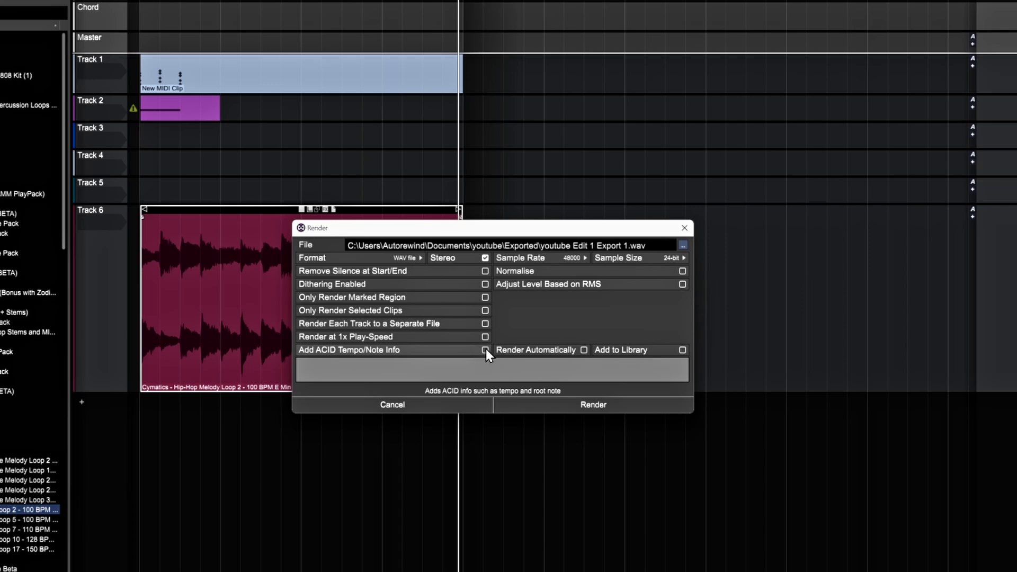
pyautogui.click(683, 245)
pyautogui.click(581, 228)
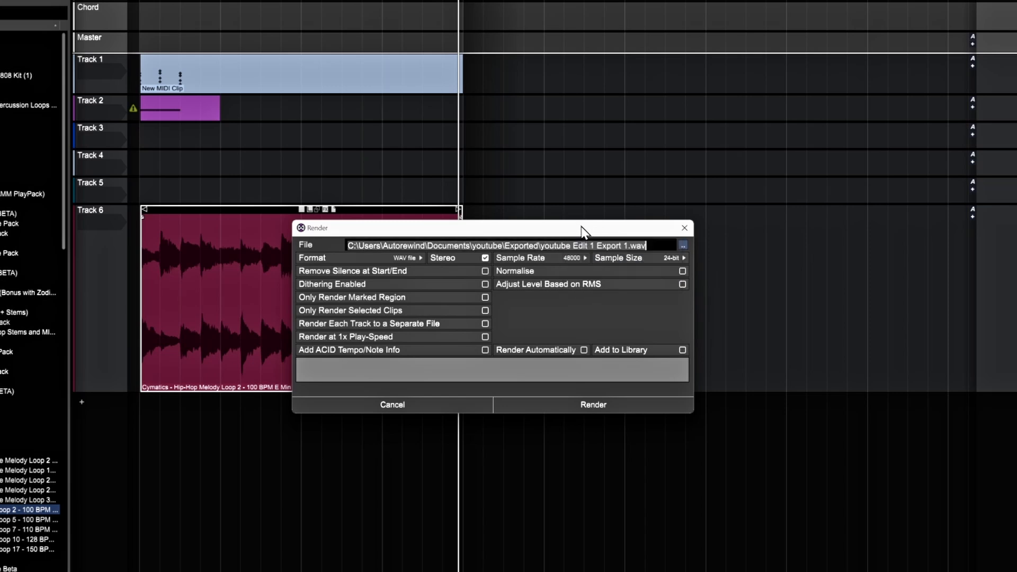